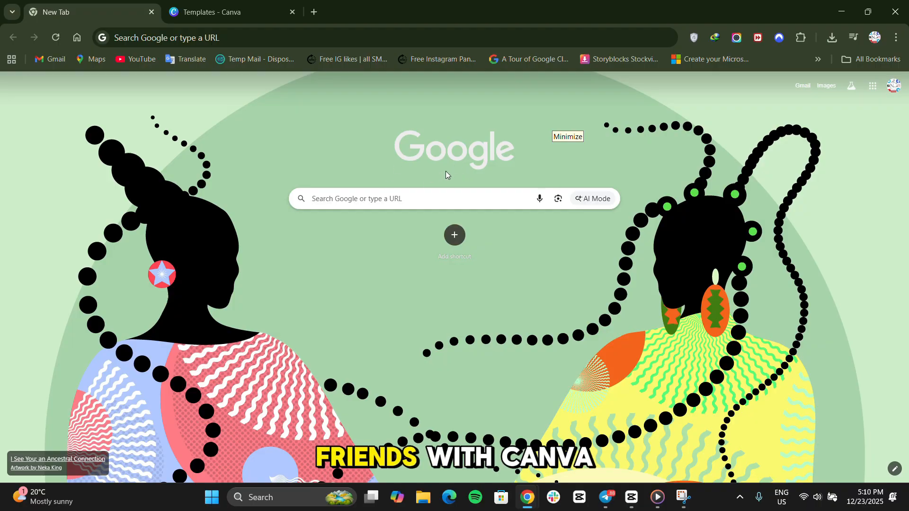
Switch to the Canva templates page and browse the categories under Explore templates.
left_click(198, 12)
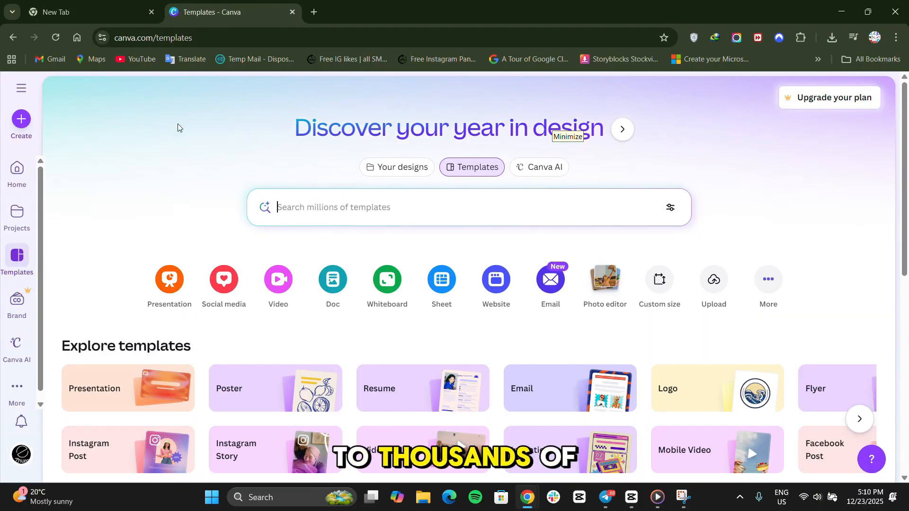
scroll(368, 365, "down", 3)
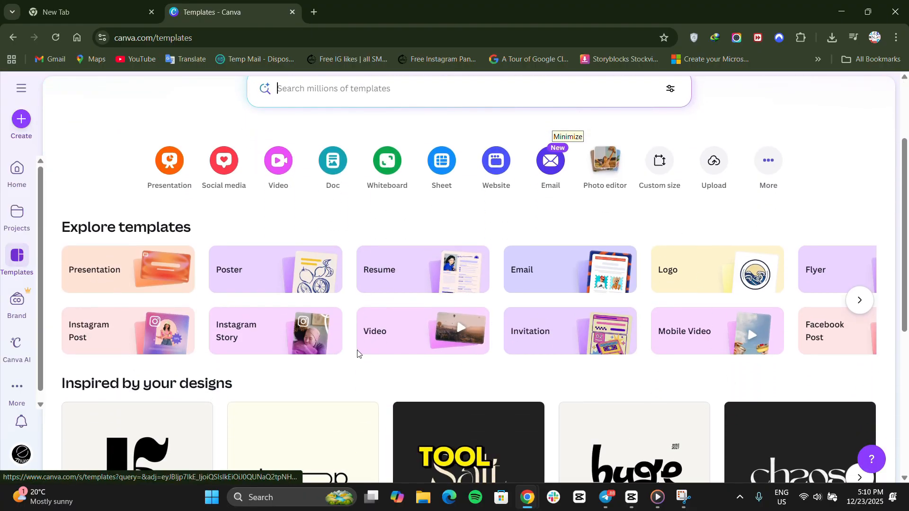
scroll(598, 373, "up", 1)
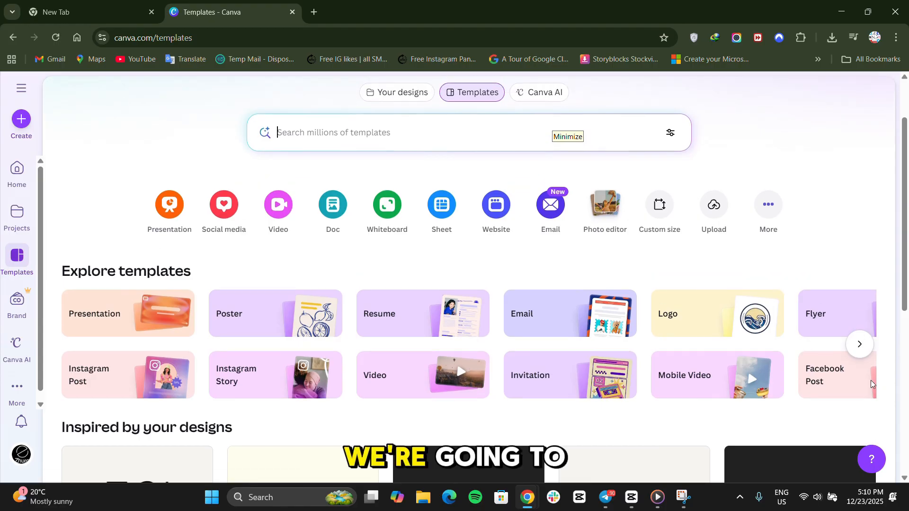
left_click(860, 346)
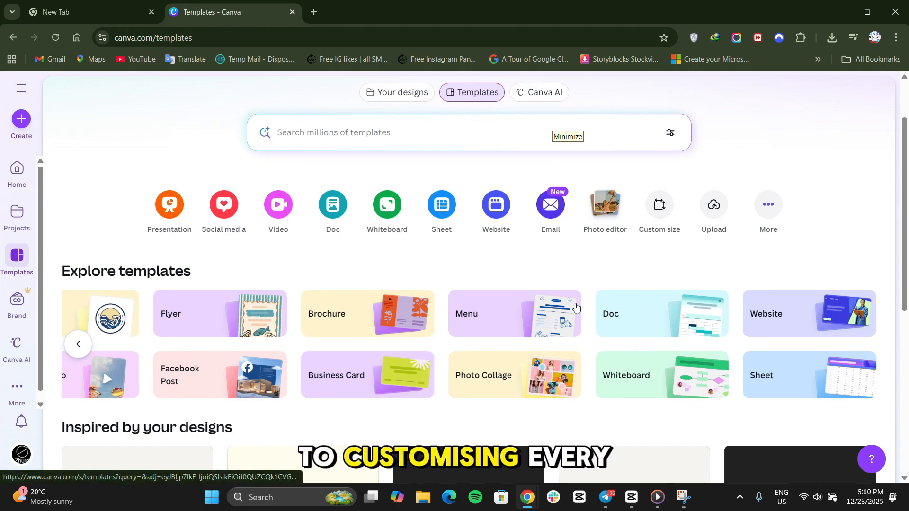
scroll(575, 312, "down", 2)
scroll(575, 312, "up", 4)
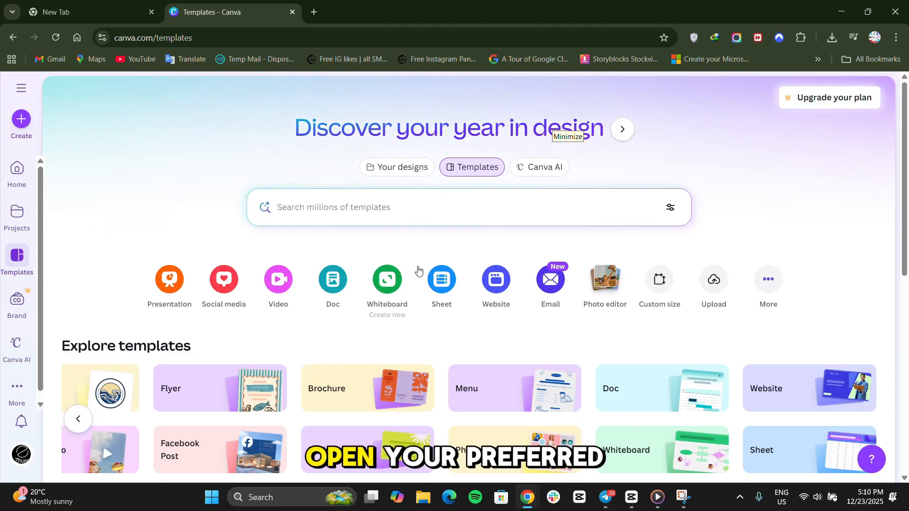
left_click(311, 36)
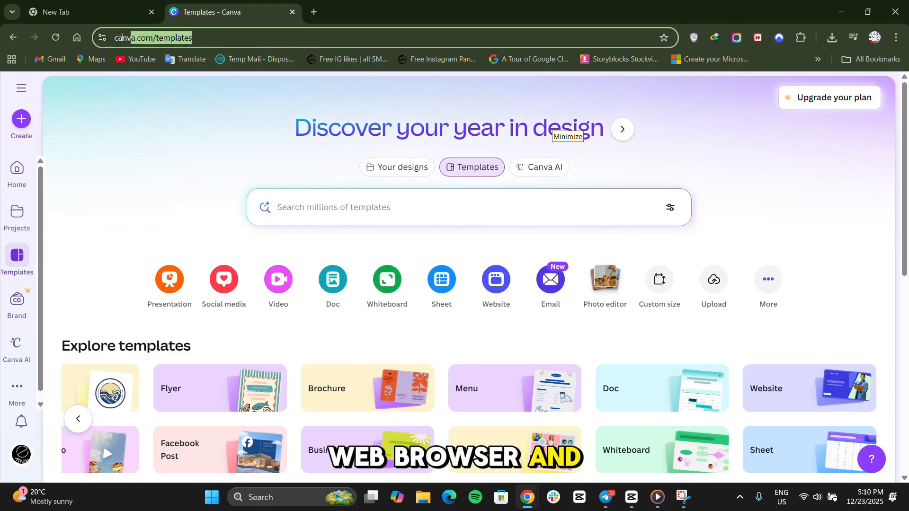
left_click(171, 157)
left_click(216, 37)
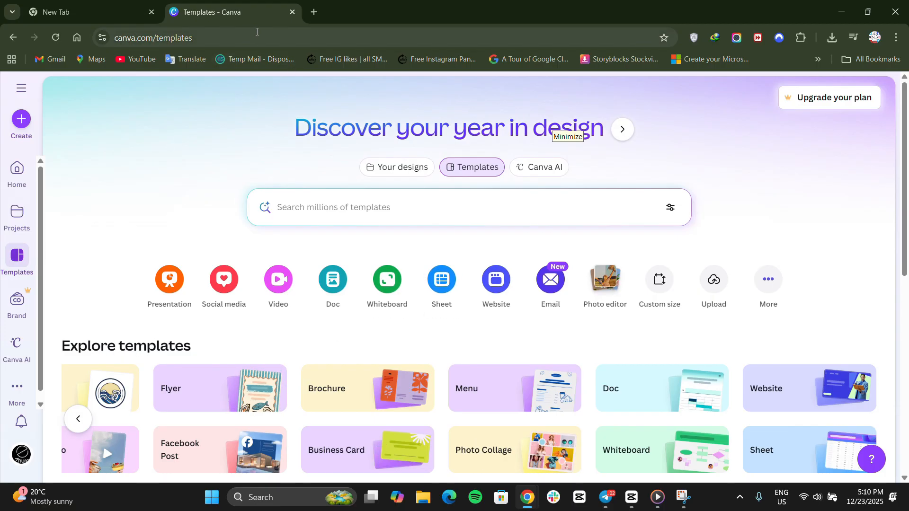
left_click(138, 191)
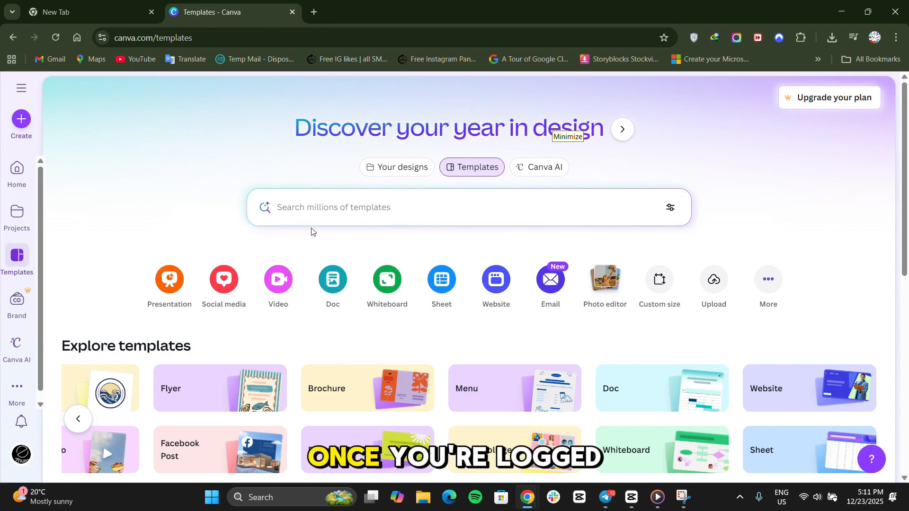
left_click(339, 209)
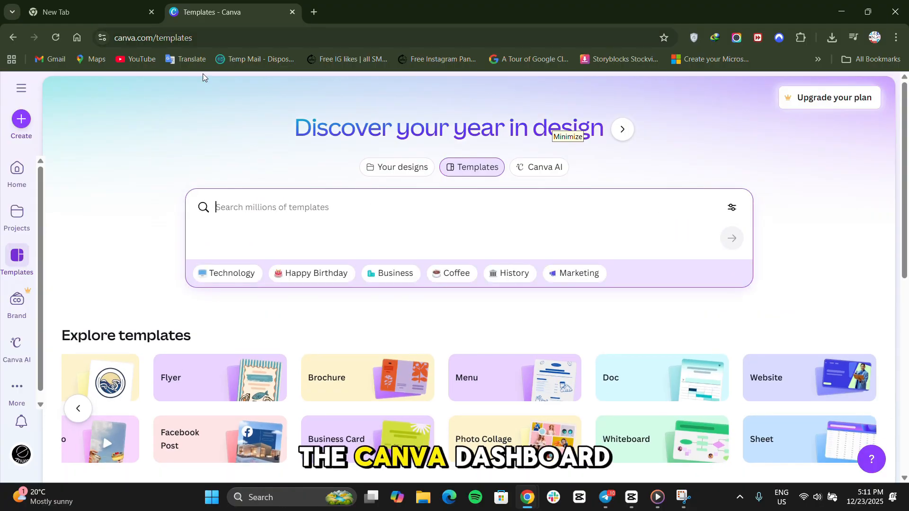
left_click_drag(192, 38, 119, 48)
left_click(115, 204)
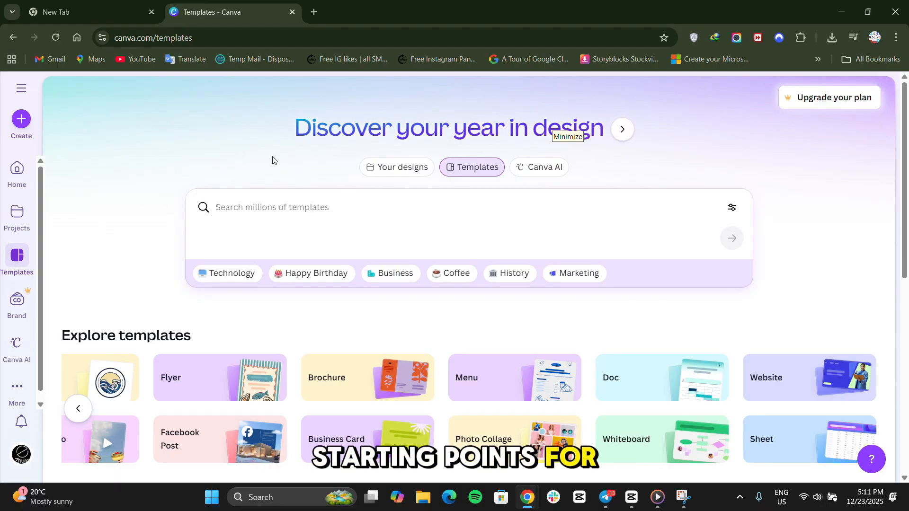
Search the template library for "calendar" using the suggested search term.
left_click(277, 208)
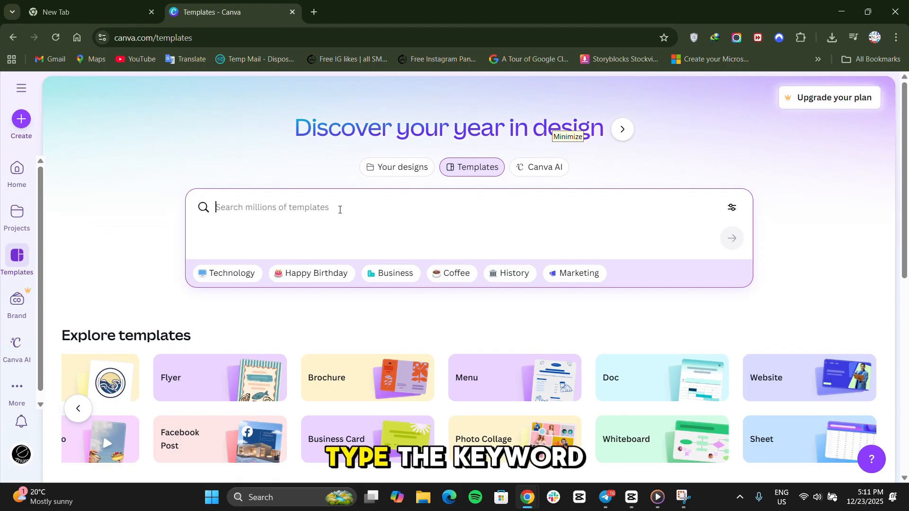
type("Calen")
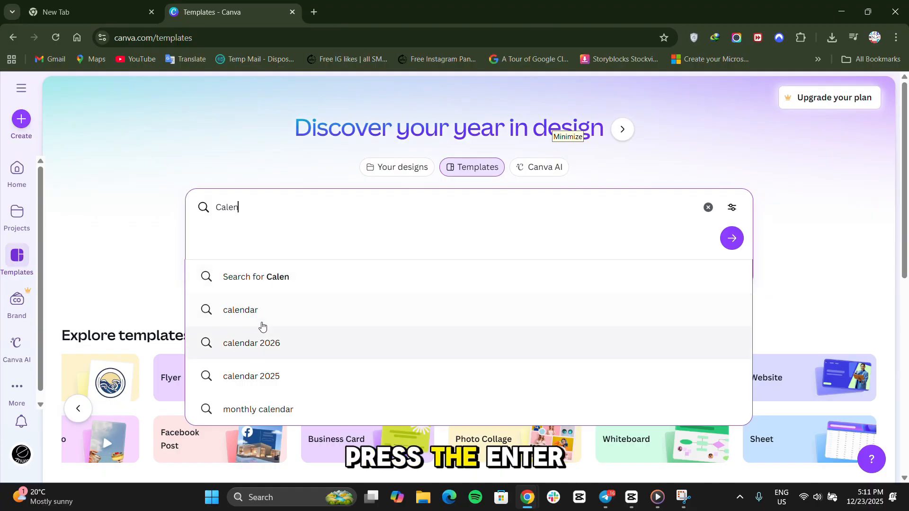
left_click(282, 314)
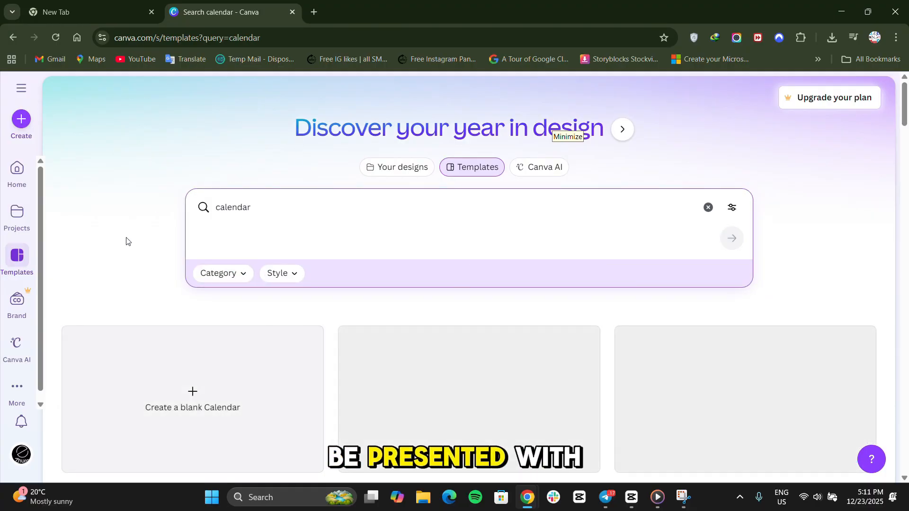
Browse the calendar template results to compare the available designs.
scroll(125, 241, "down", 4)
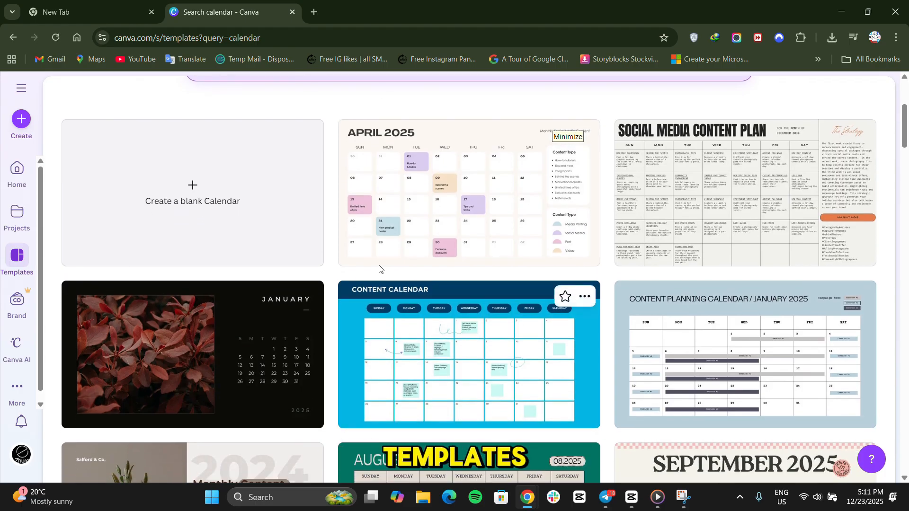
scroll(556, 392, "down", 3)
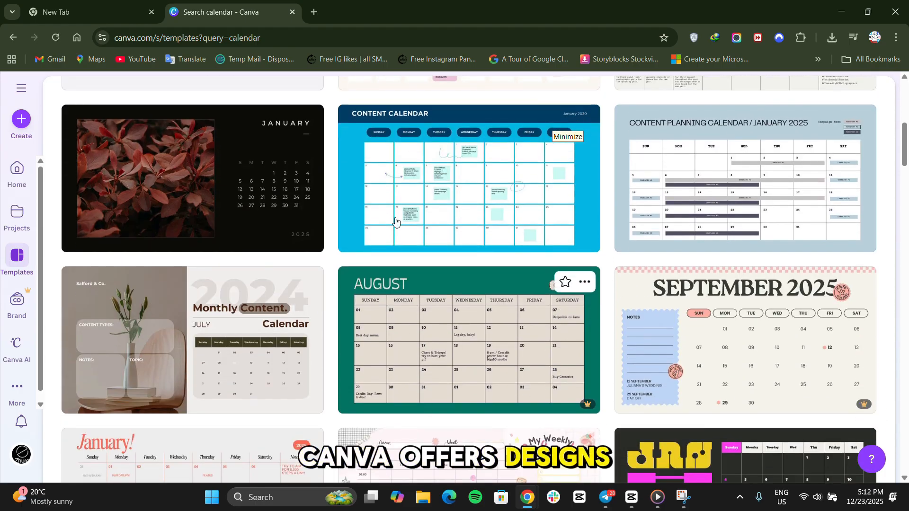
scroll(525, 349, "down", 3)
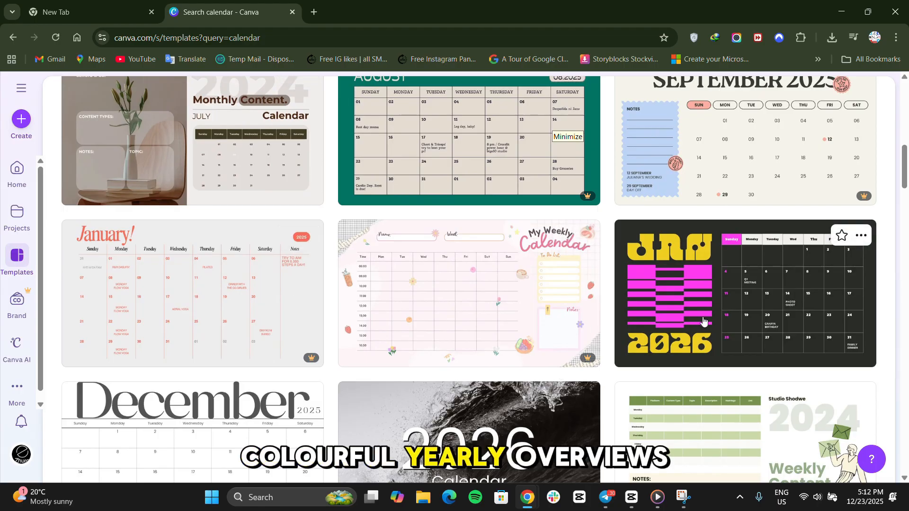
scroll(704, 320, "down", 3)
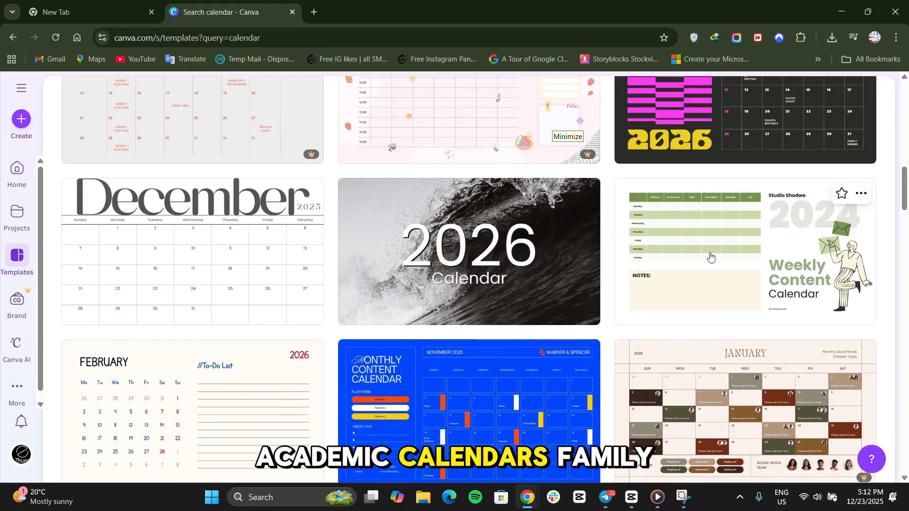
scroll(710, 258, "down", 5)
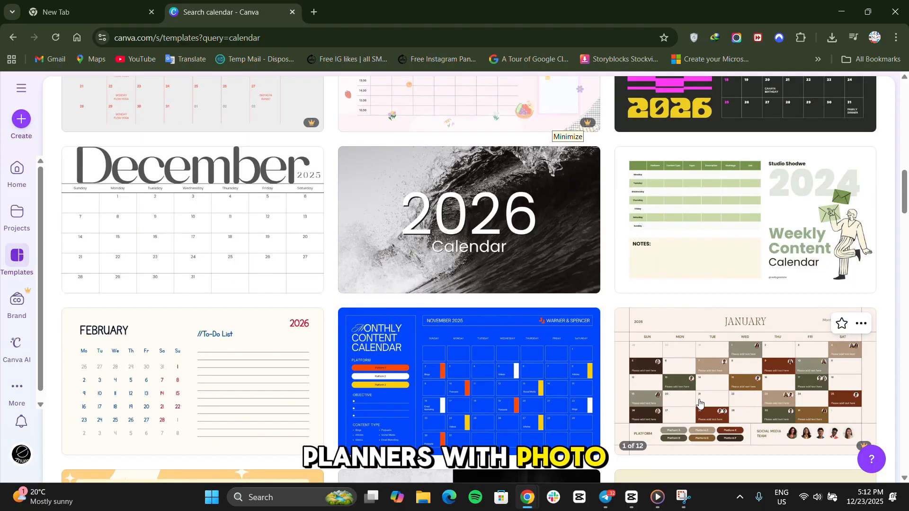
scroll(480, 322, "down", 3)
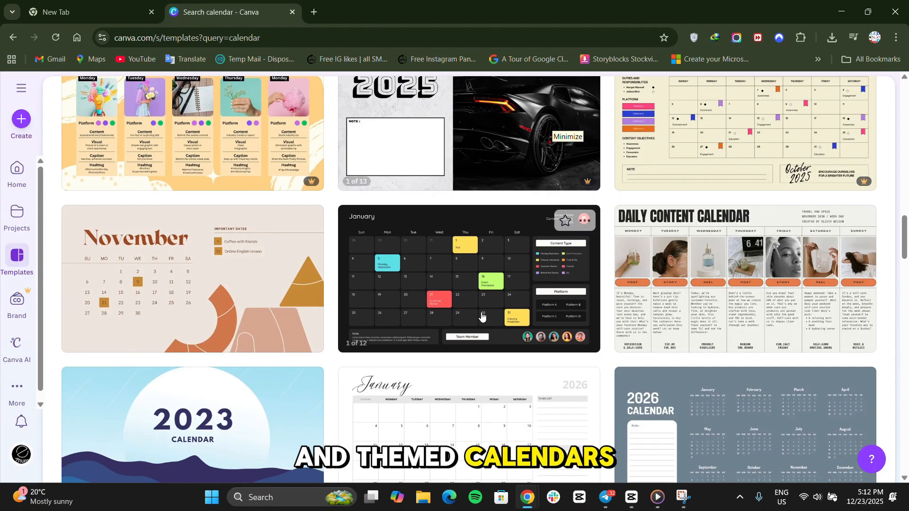
scroll(213, 275, "up", 2)
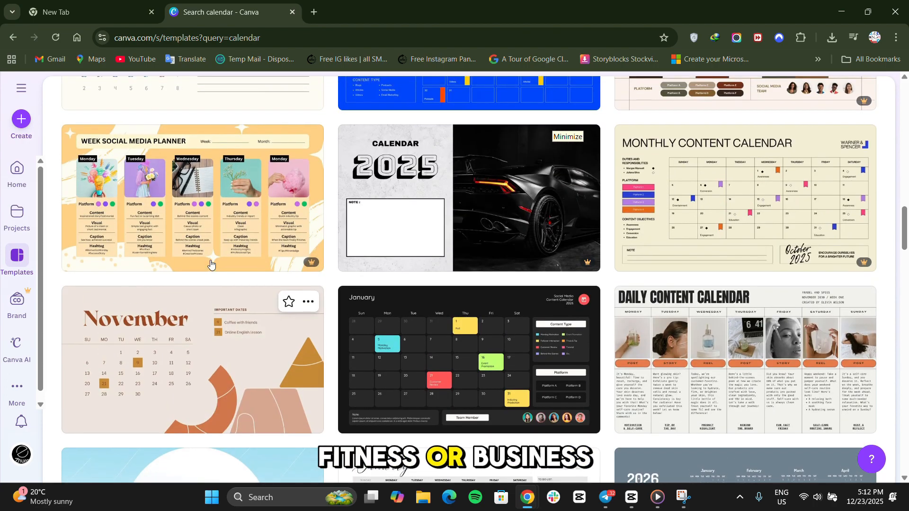
scroll(223, 298, "down", 4)
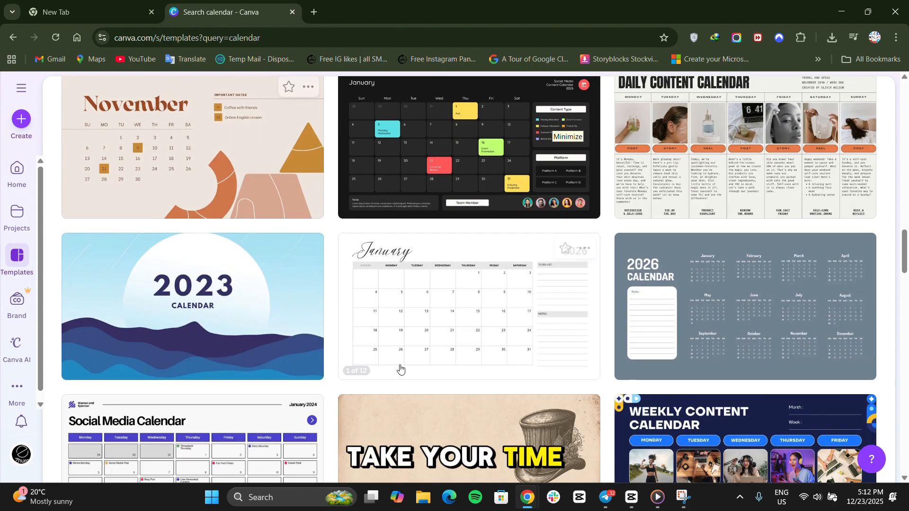
scroll(223, 303, "down", 2)
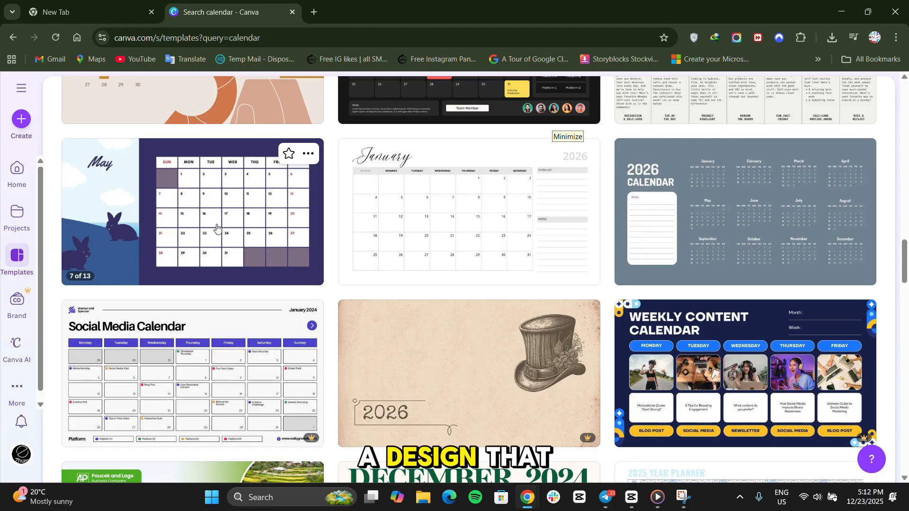
scroll(725, 227, "up", 7)
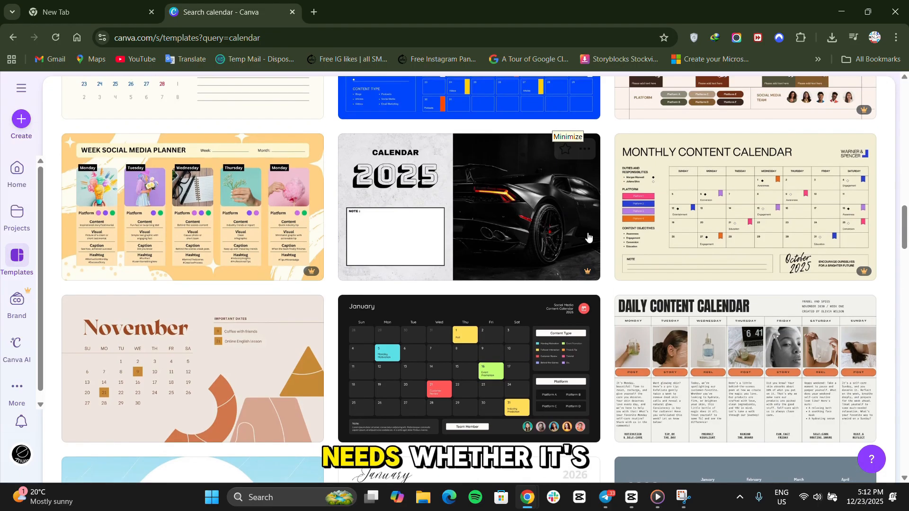
scroll(724, 227, "up", 10)
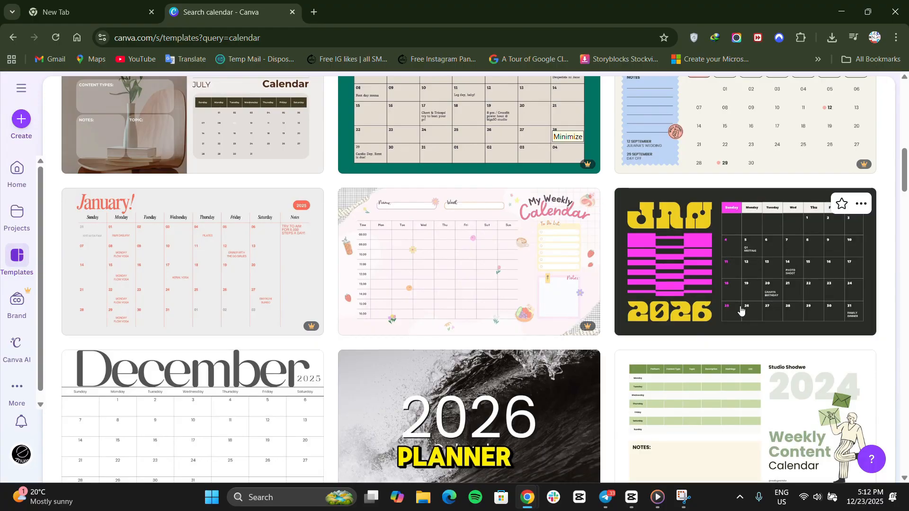
Open the White and Blue Desk Calendar 2023 template from the results for customization in the editor.
scroll(238, 321, "down", 10)
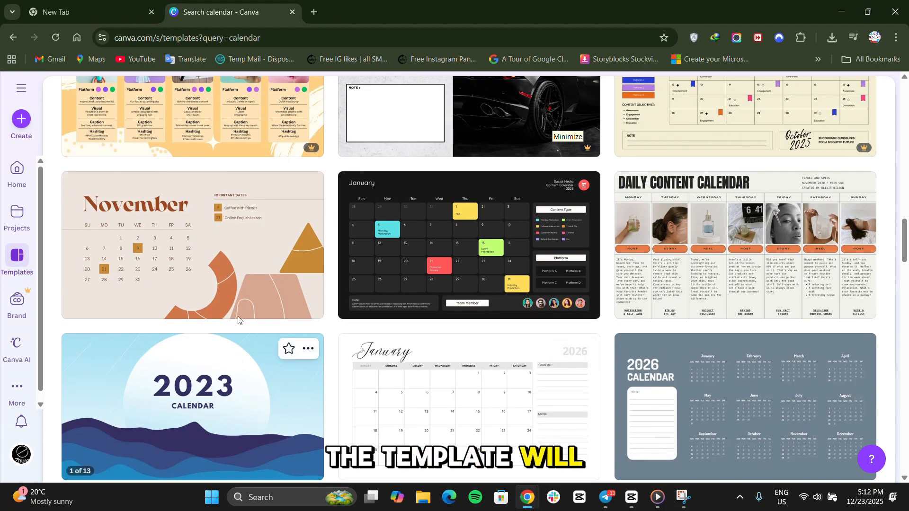
scroll(243, 291, "down", 5)
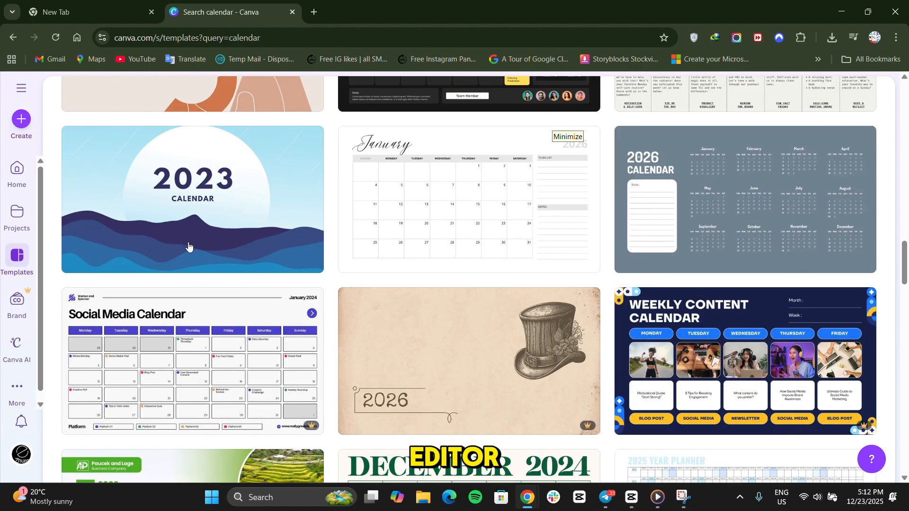
left_click(237, 205)
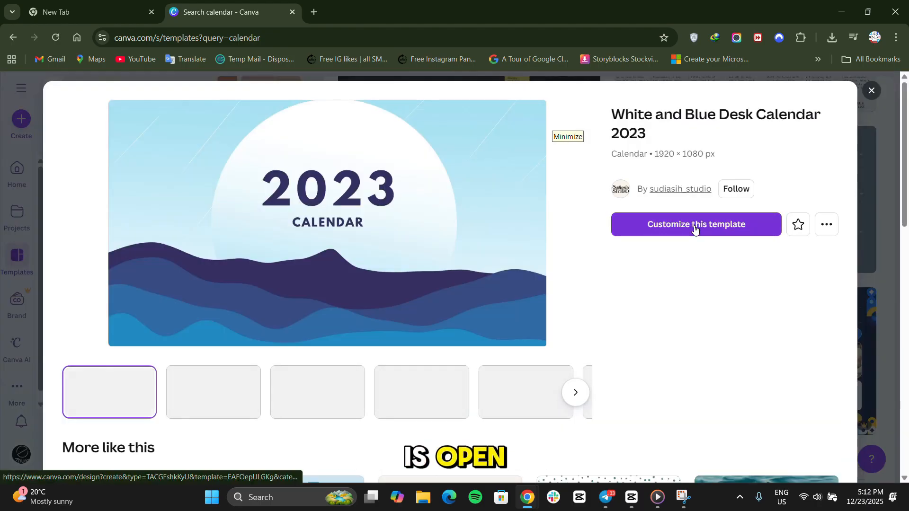
left_click(694, 228)
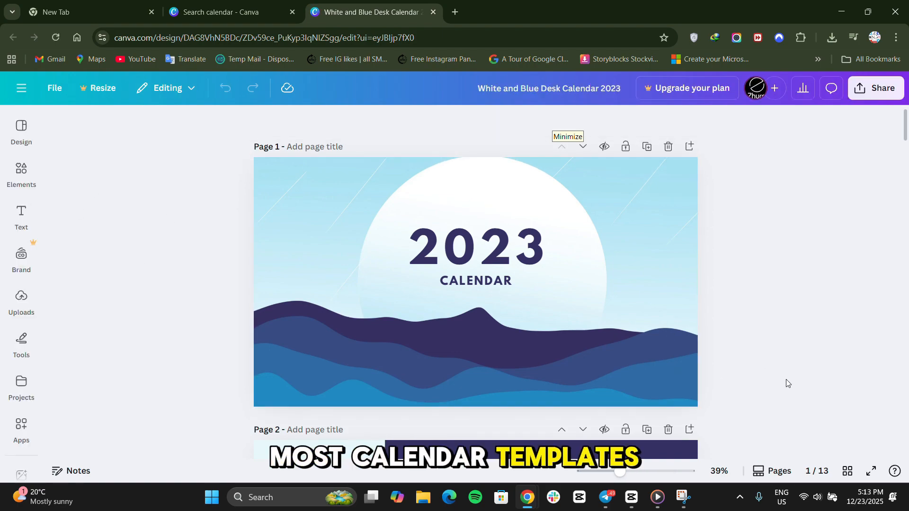
Examine the cover and the first monthly pages of the calendar design.
scroll(786, 383, "down", 5)
scroll(592, 379, "down", 2)
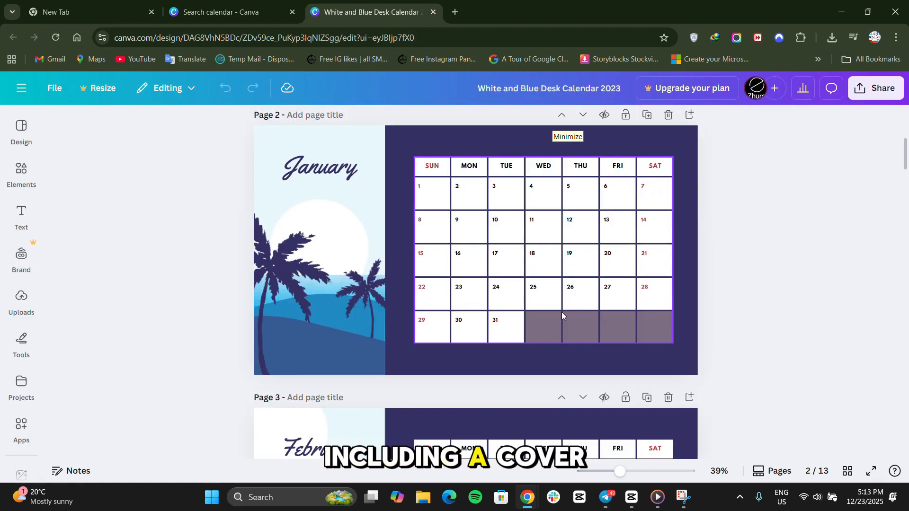
scroll(561, 311, "down", 4)
scroll(656, 329, "up", 10)
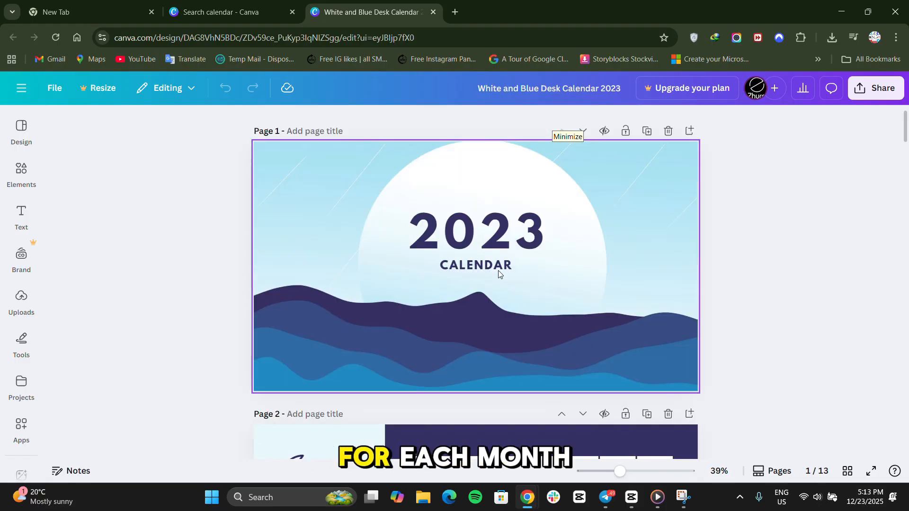
scroll(454, 308, "up", 1)
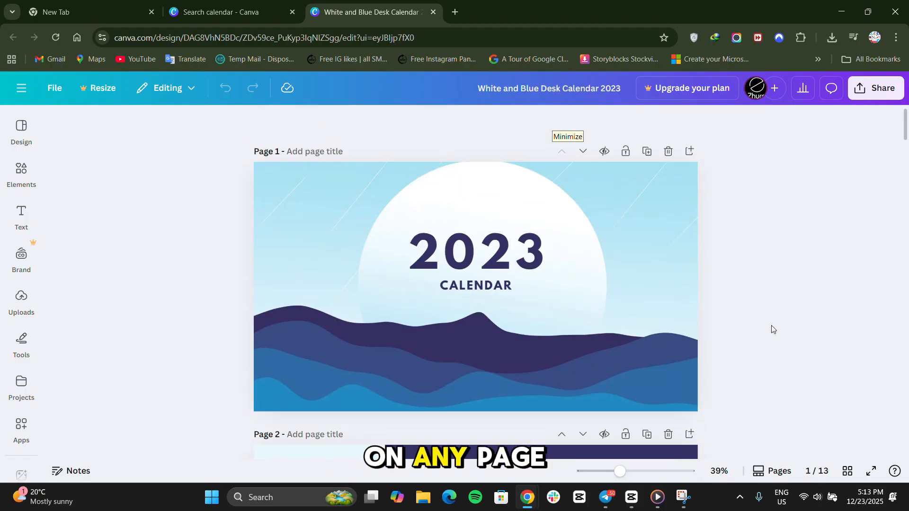
scroll(754, 335, "down", 3)
left_click(657, 231)
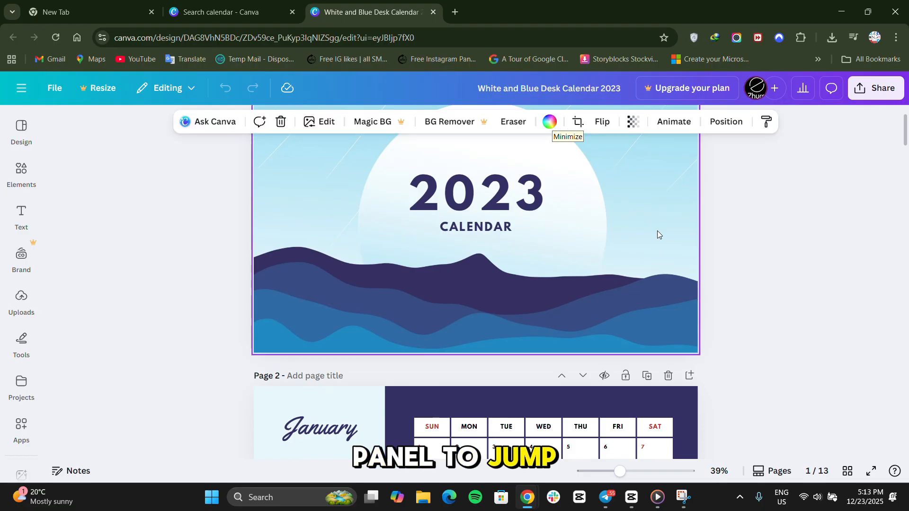
scroll(758, 274, "up", 3)
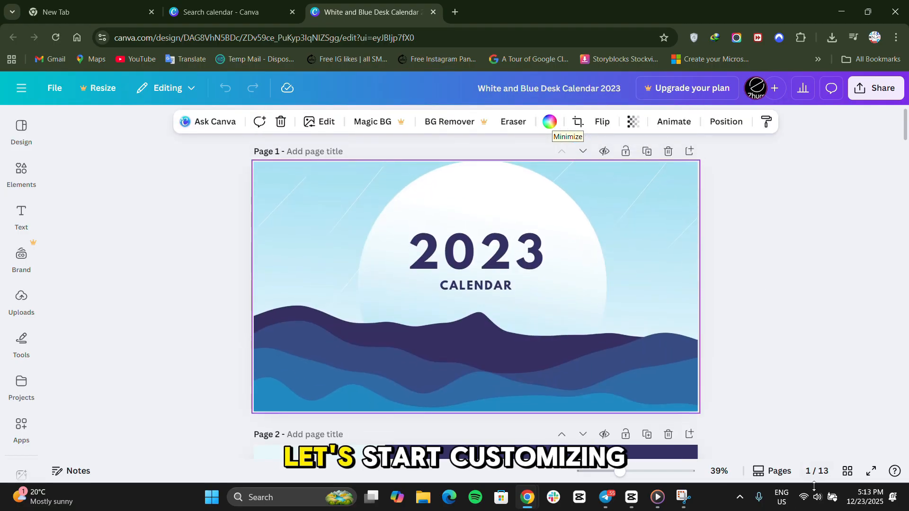
scroll(774, 364, "down", 6)
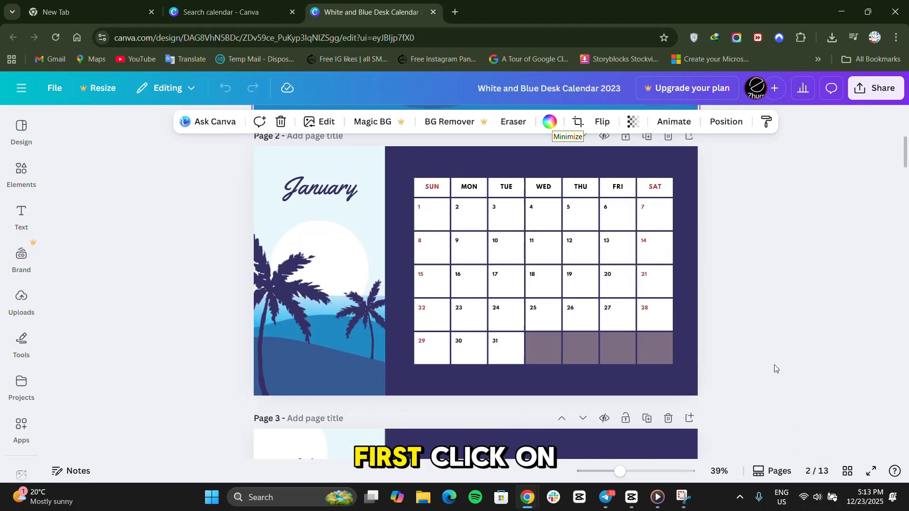
scroll(774, 367, "up", 6)
scroll(776, 359, "up", 1)
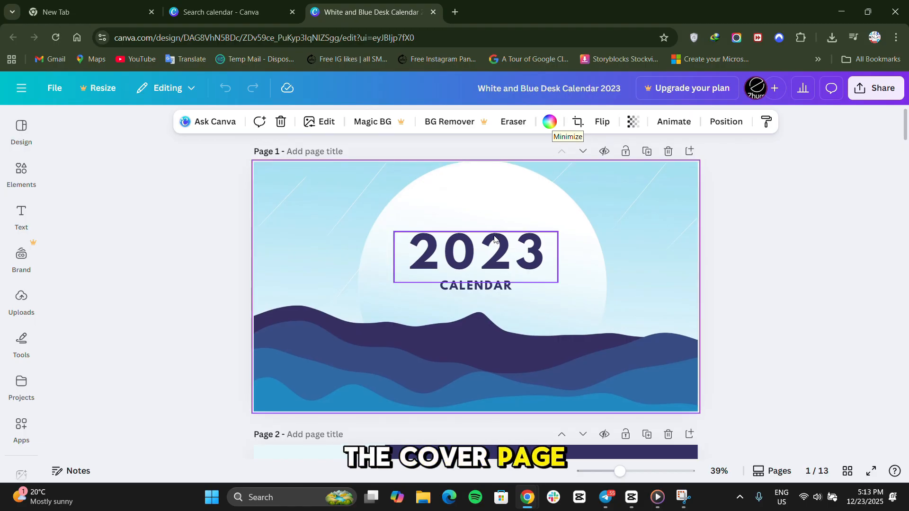
Change the year in the cover page heading to 2026.
left_click(515, 263)
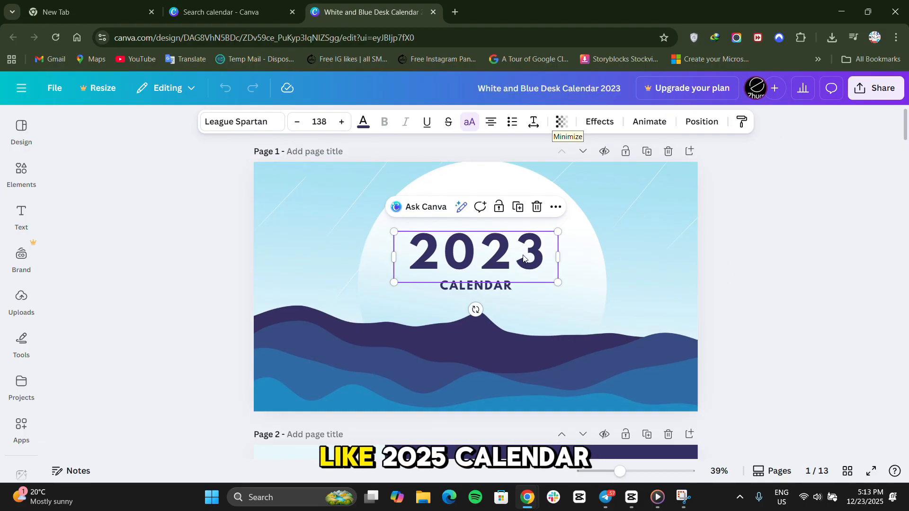
double_click(525, 259)
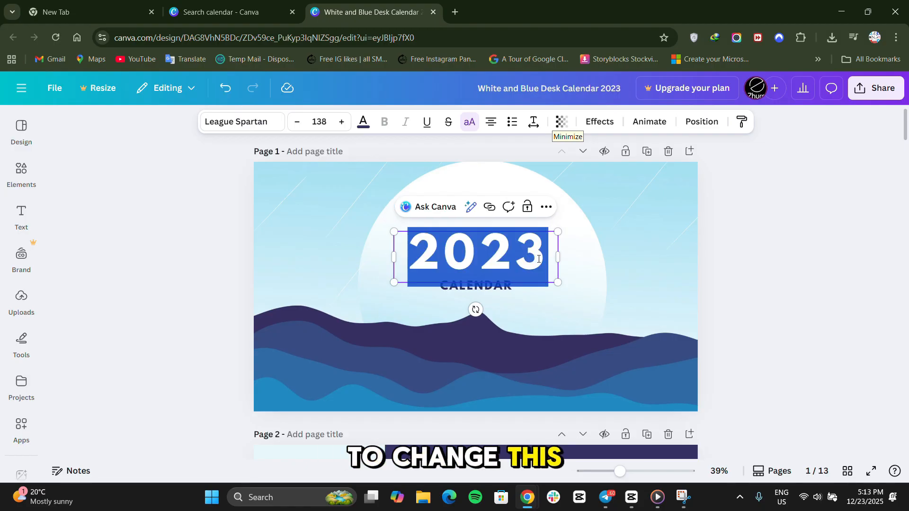
left_click(538, 259)
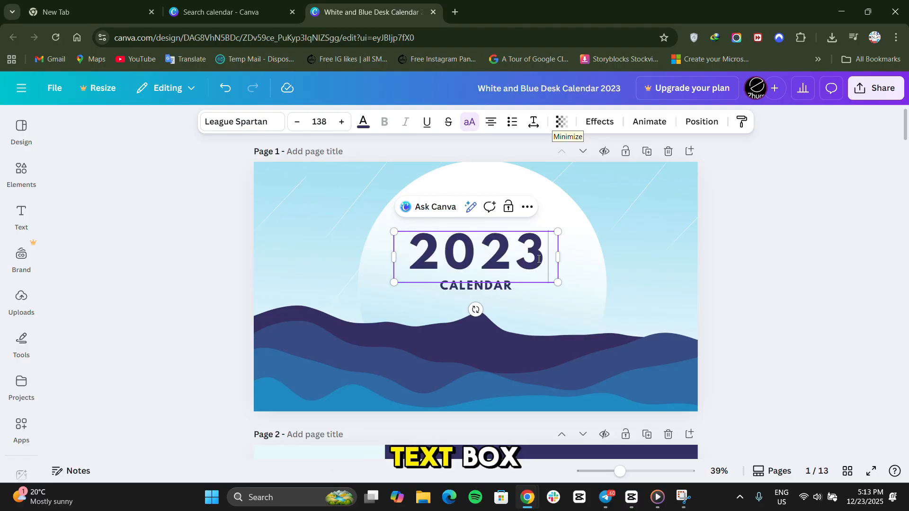
double_click(538, 259)
type("202")
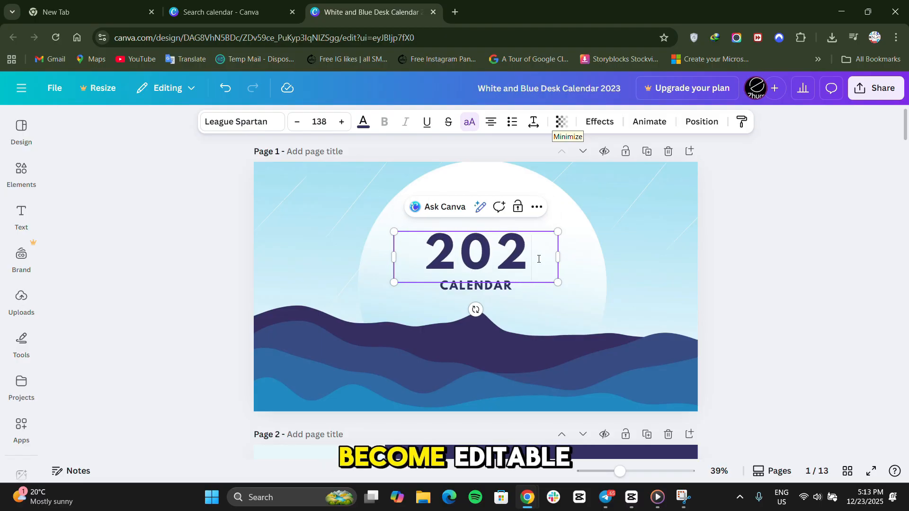
type("6")
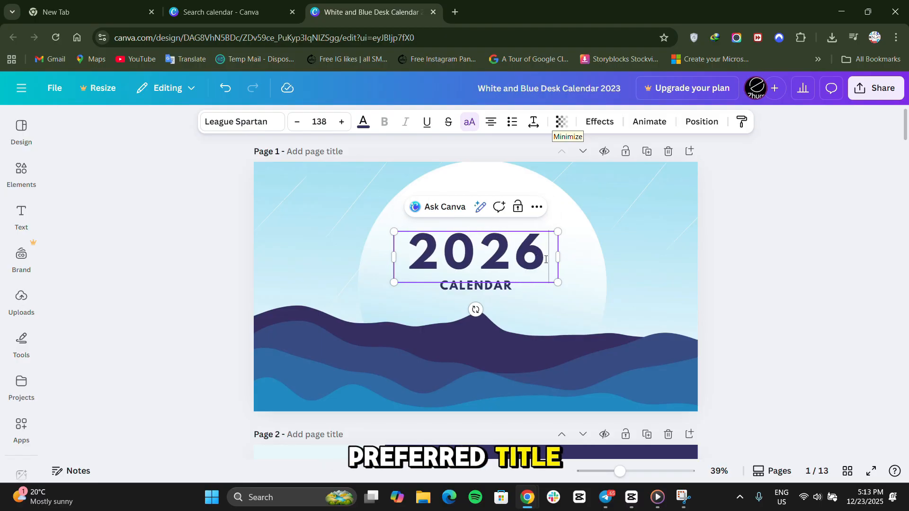
left_click_drag(538, 259, 420, 272)
left_click(805, 309)
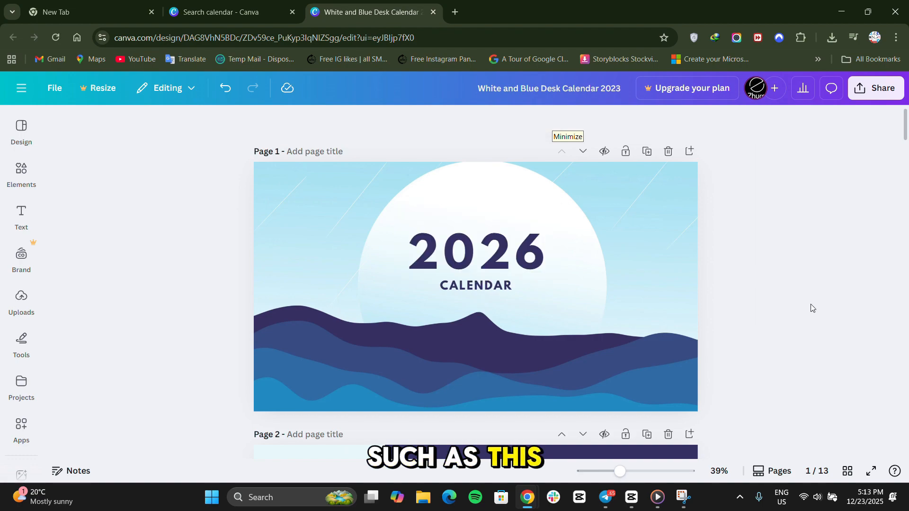
Change the subtitle below the year on the cover to "MY CALENDAR".
left_click(470, 289)
double_click(471, 287)
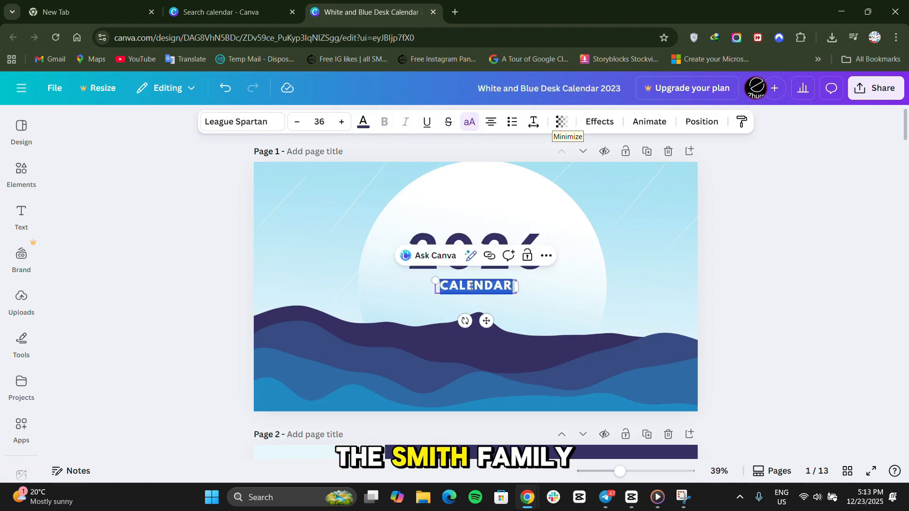
left_click(471, 285)
key("Home")
type("MY")
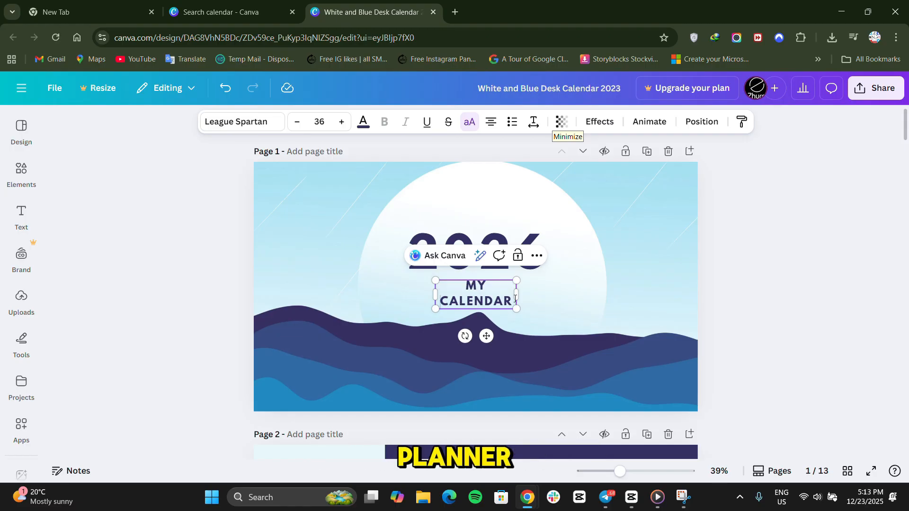
Widen the cover subtitle's text box to fit its words on one line and centre it beneath the year.
left_click_drag(516, 294, 559, 296)
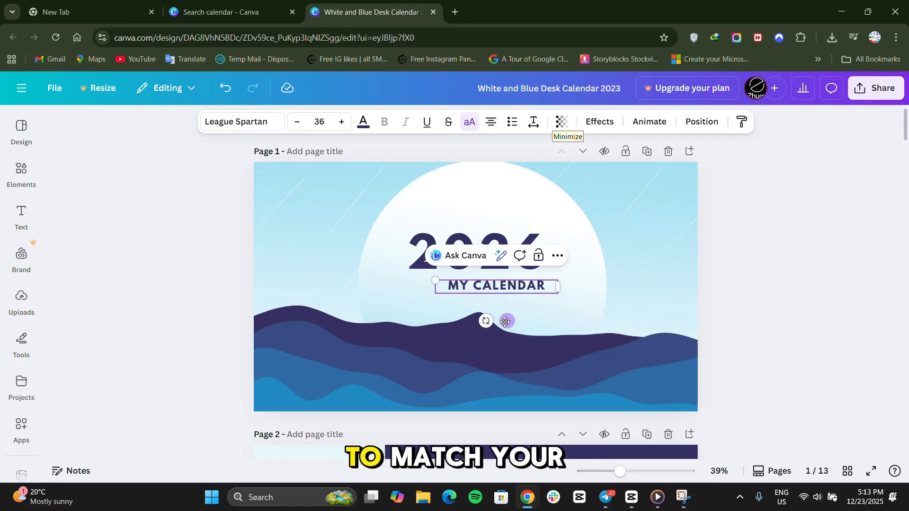
left_click_drag(506, 322, 483, 324)
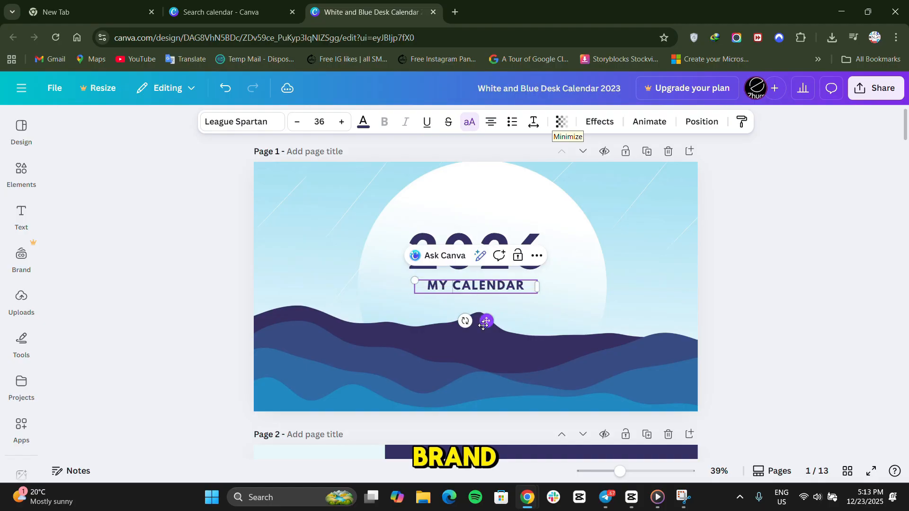
left_click(752, 356)
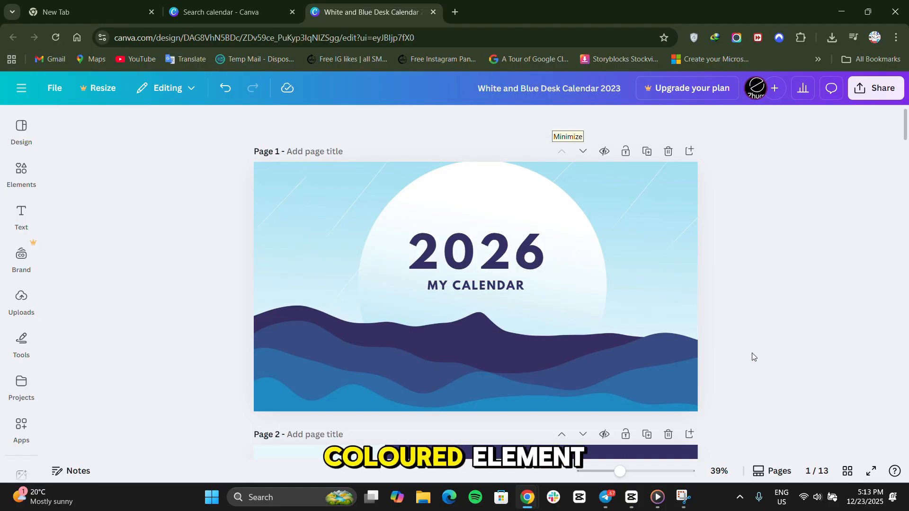
Try the document red #b73e3e as the text color of the 2026 heading on the cover.
left_click(684, 206)
left_click(495, 255)
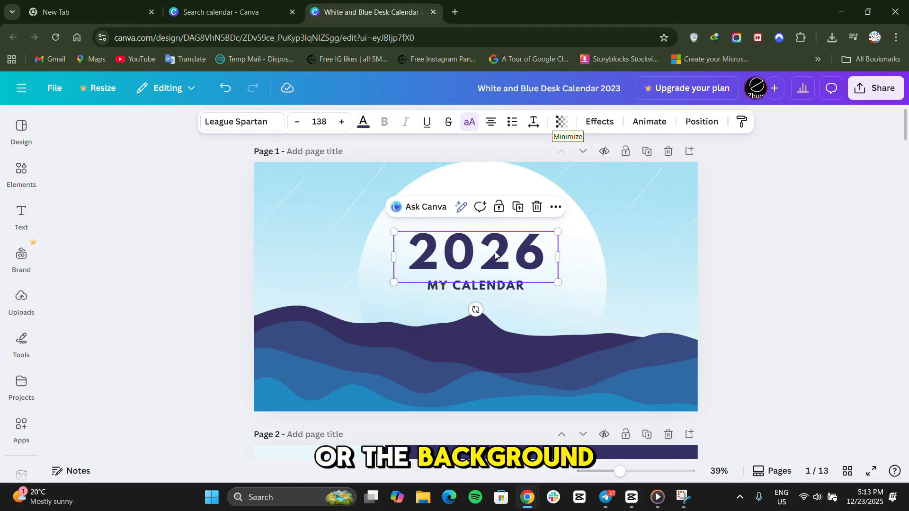
left_click(478, 343)
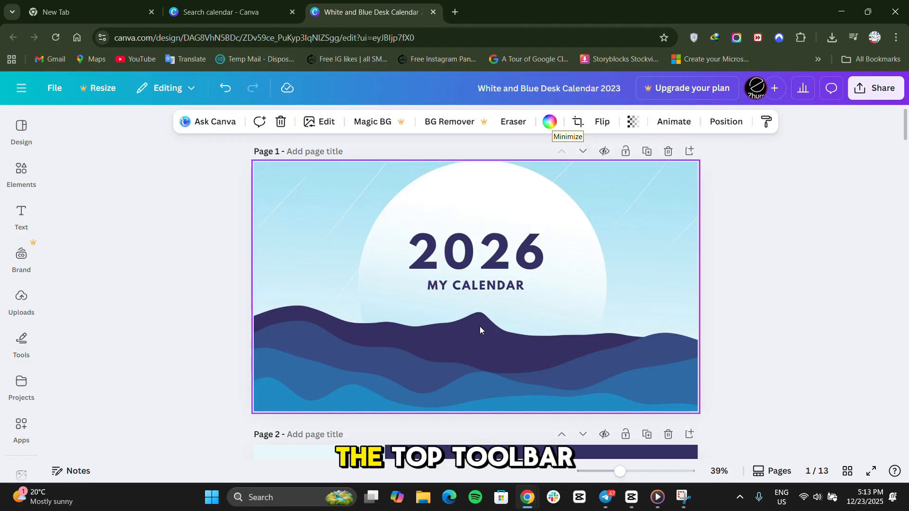
left_click(492, 279)
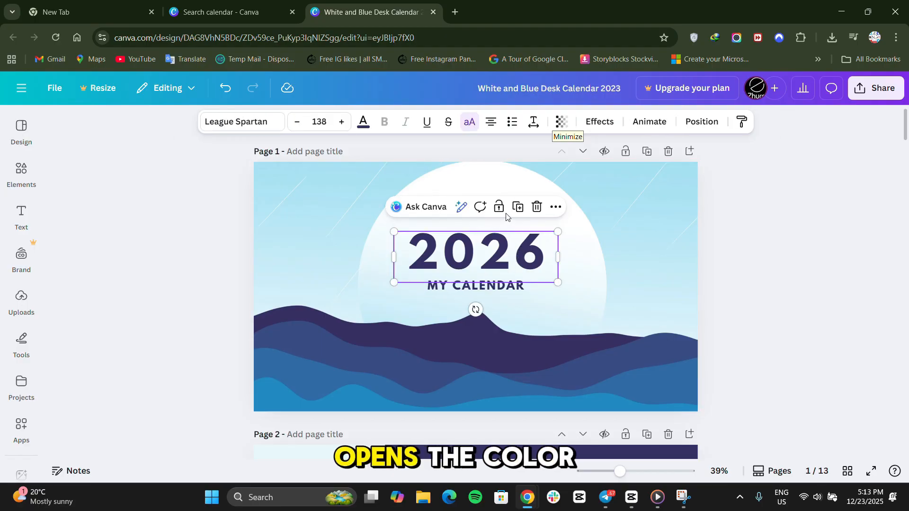
left_click(362, 122)
scroll(161, 359, "down", 1)
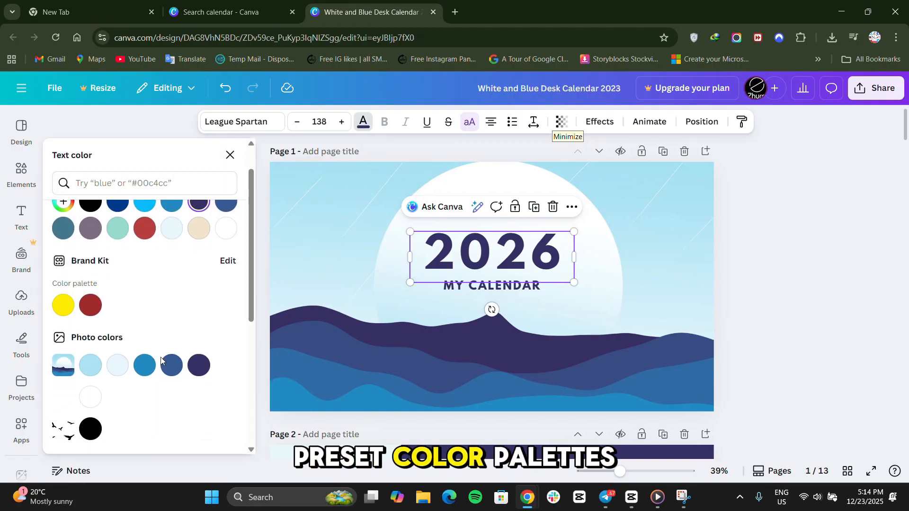
scroll(161, 360, "down", 1)
scroll(116, 346, "up", 2)
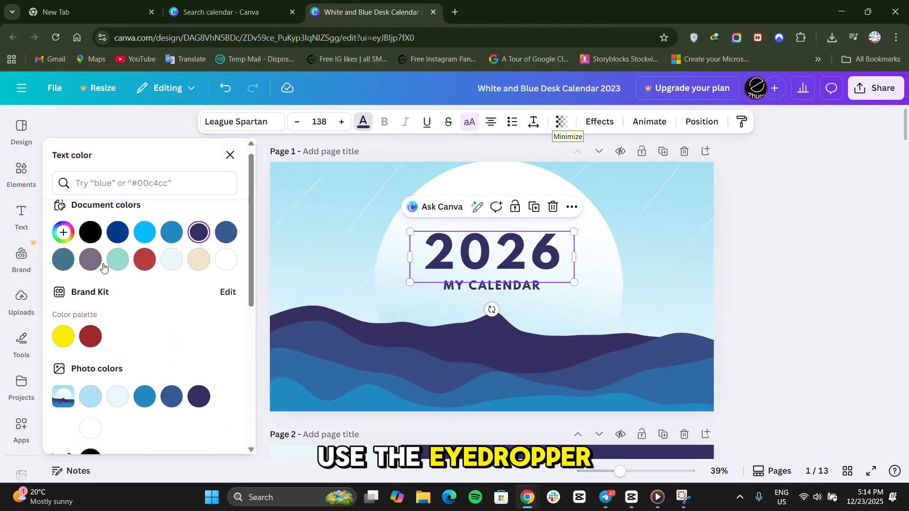
scroll(103, 267, "up", 1)
left_click(144, 269)
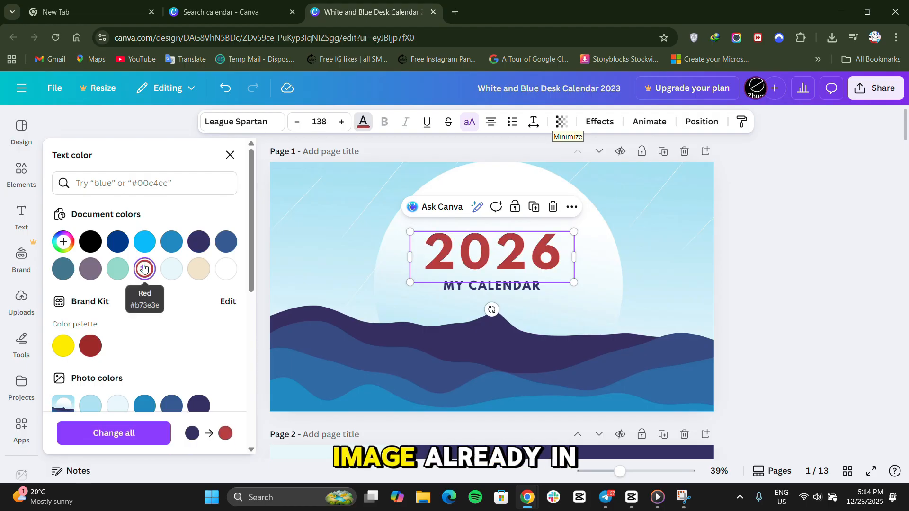
Apply the default black-to-blue gradient as the text color of the 2026 heading on the cover.
scroll(177, 313, "down", 6)
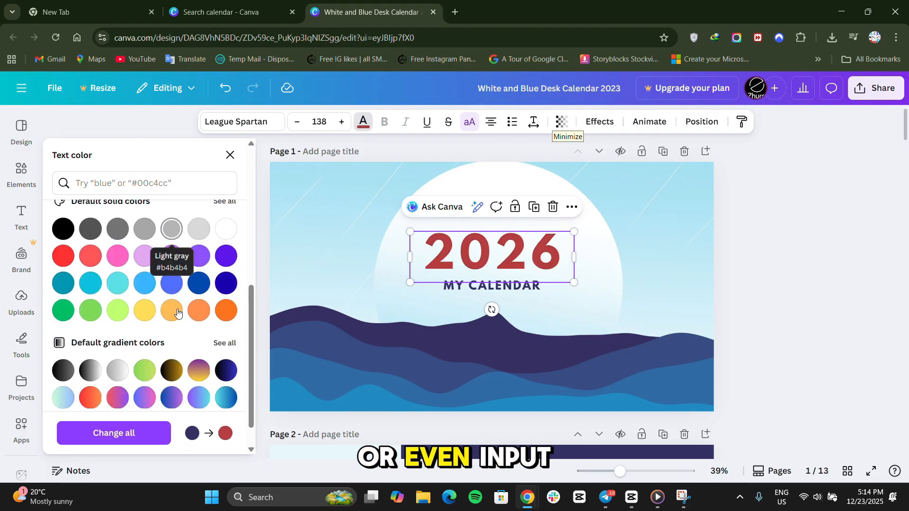
scroll(182, 290, "up", 6)
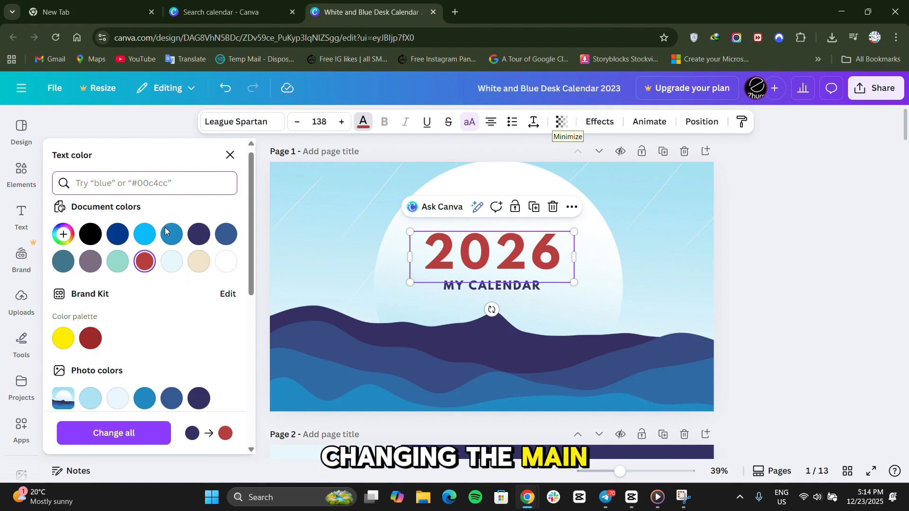
scroll(166, 237, "down", 5)
scroll(182, 386, "down", 2)
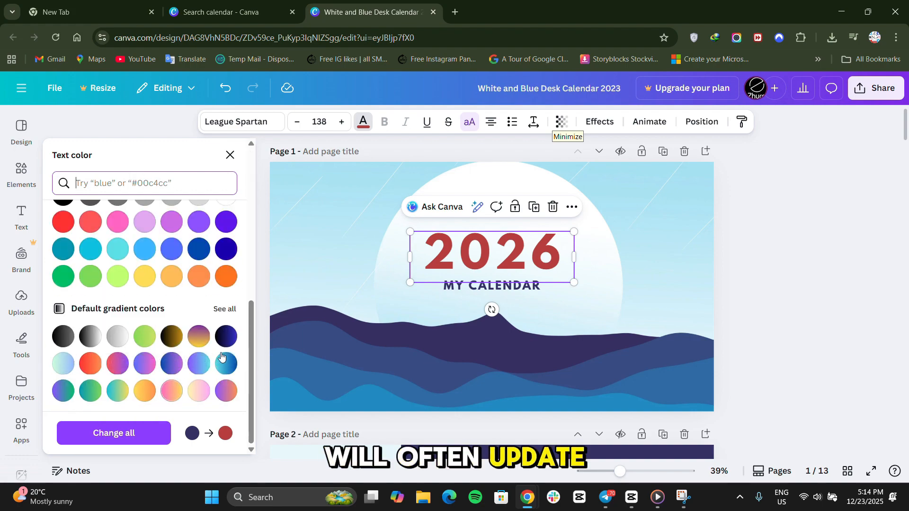
left_click(225, 336)
scroll(316, 357, "down", 5)
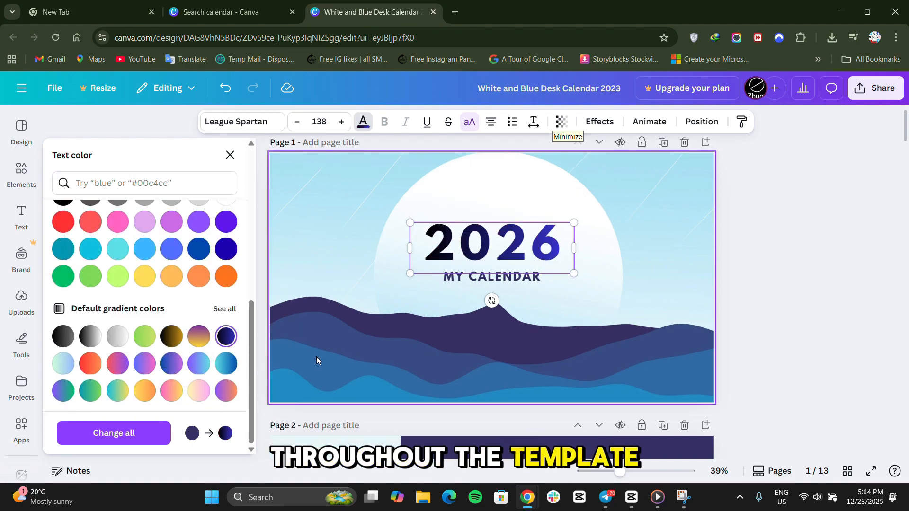
scroll(318, 356, "up", 5)
Try pastel gray turquoise #96dbcb on the cover's background image and undo the color change.
left_click(354, 363)
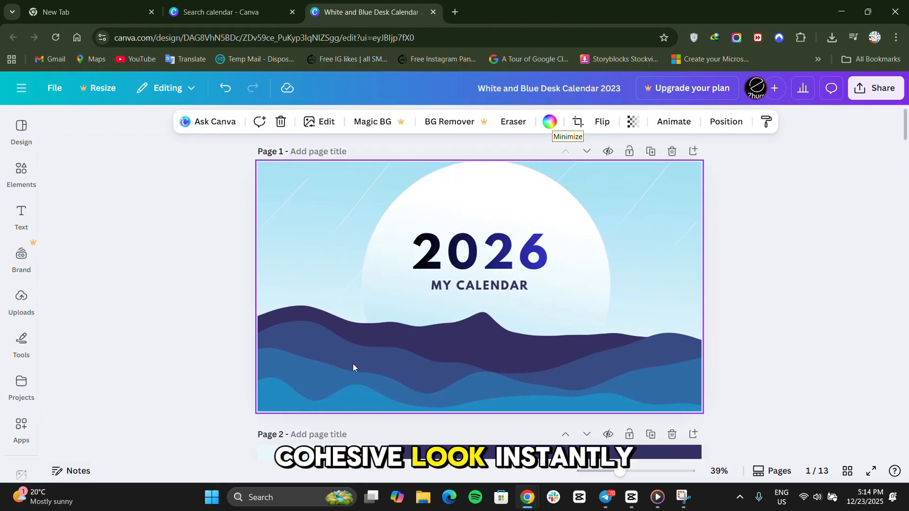
left_click(549, 122)
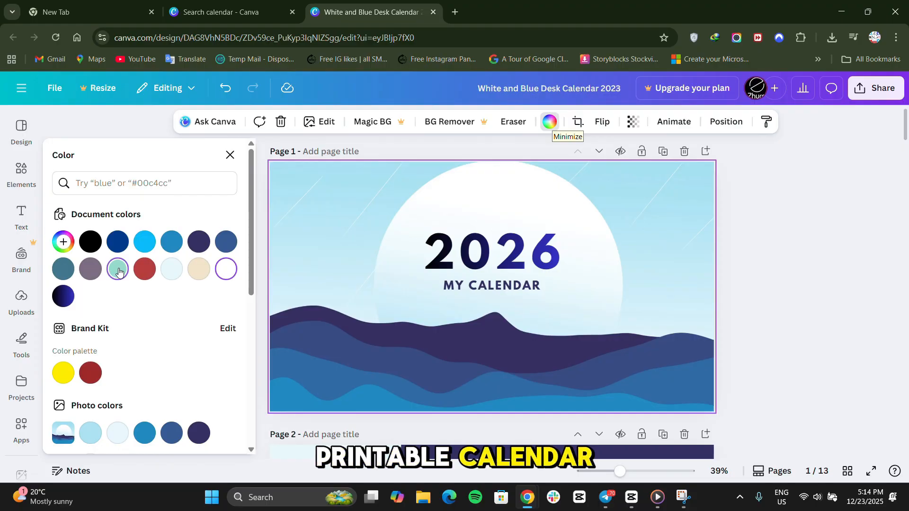
left_click(119, 272)
key("ctrl+z")
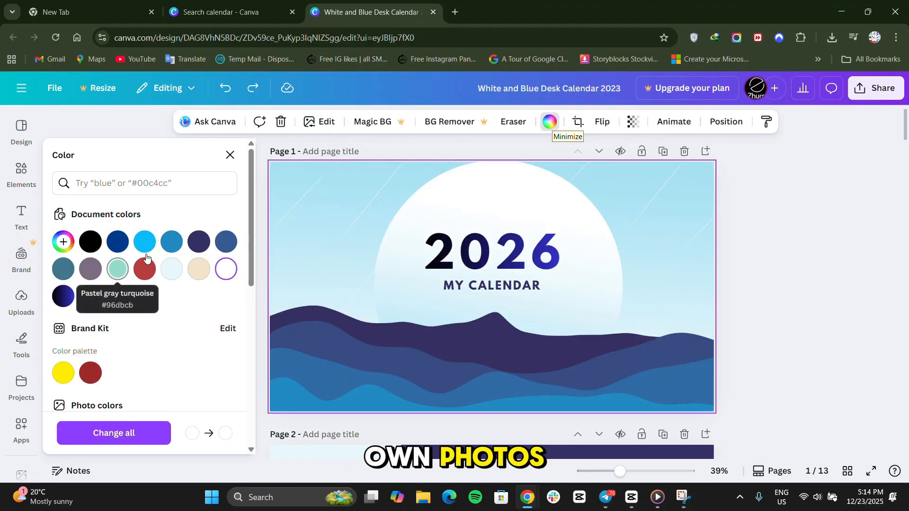
left_click(812, 333)
Select the light blue panel behind the January title on page 2 and nudge it slightly upward.
scroll(812, 332, "down", 7)
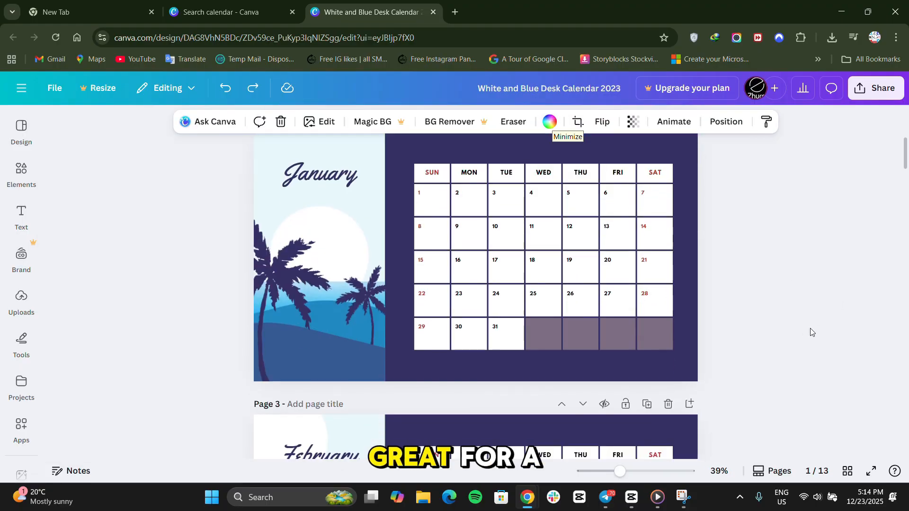
scroll(701, 296, "up", 1)
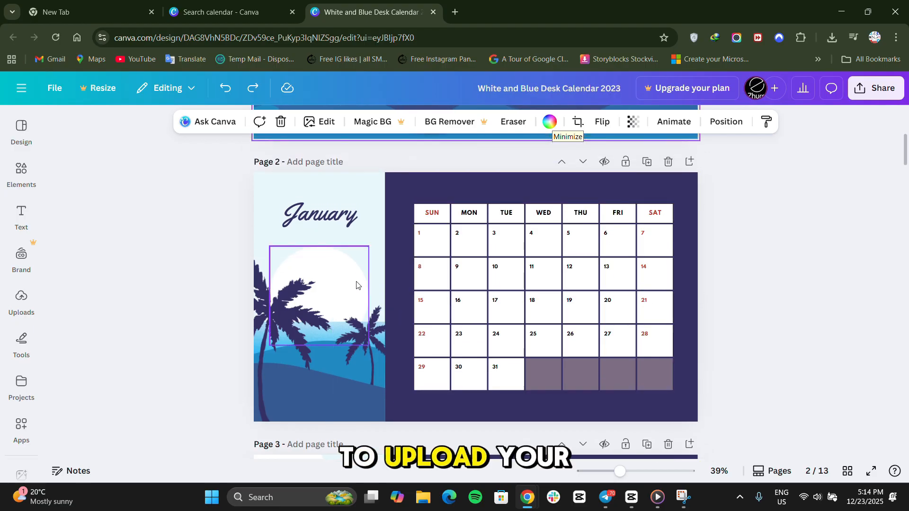
left_click(369, 198)
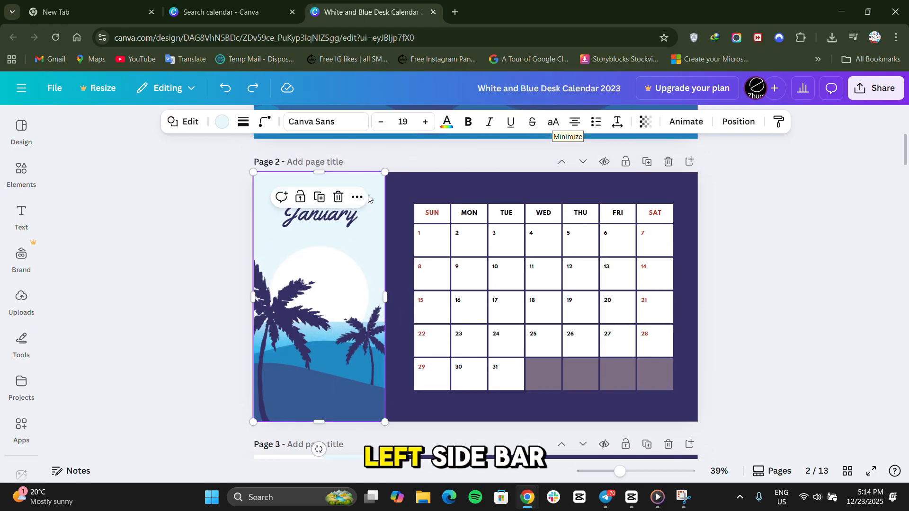
mouse_move(368, 198)
left_mouse_down()
mouse_move(371, 278)
mouse_move(345, 300)
mouse_move(329, 213)
mouse_move(365, 210)
mouse_move(365, 188)
left_mouse_up()
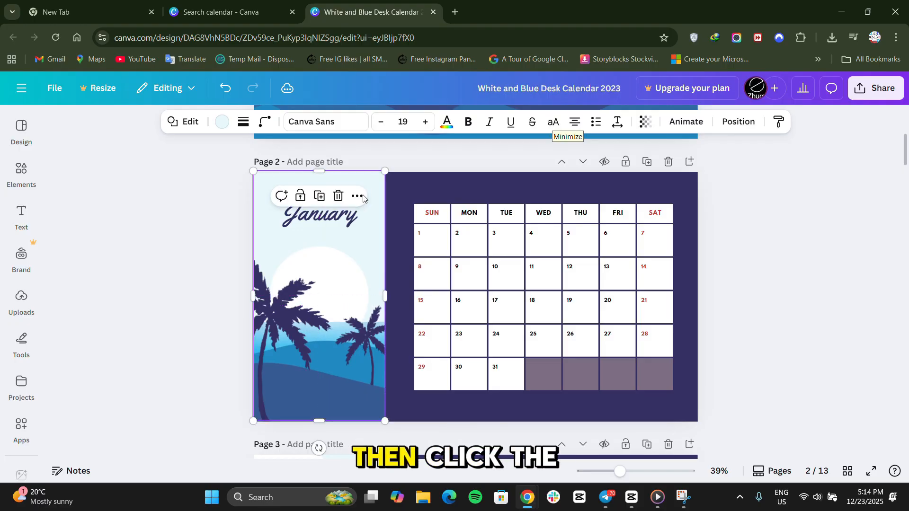
Upload the race car photo, the Pexels JPG numbered 29309756, from the Downloads folder.
left_click(19, 303)
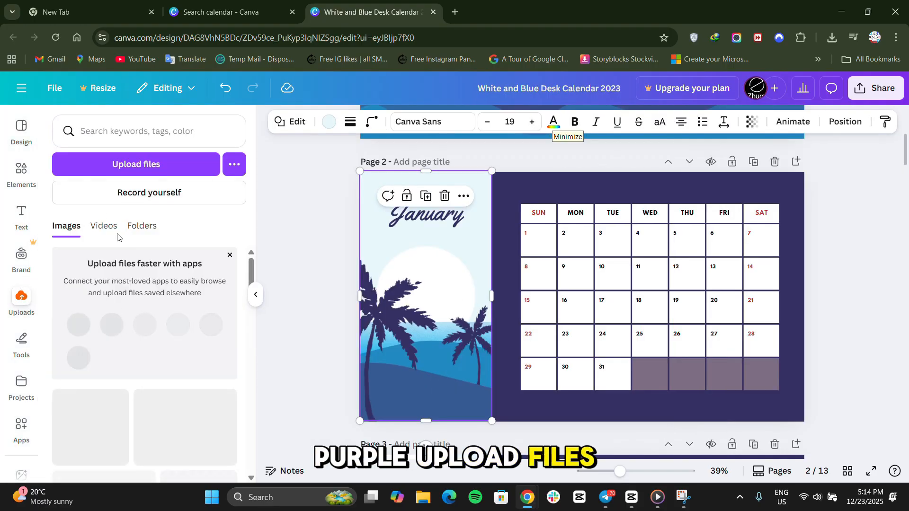
left_click(178, 163)
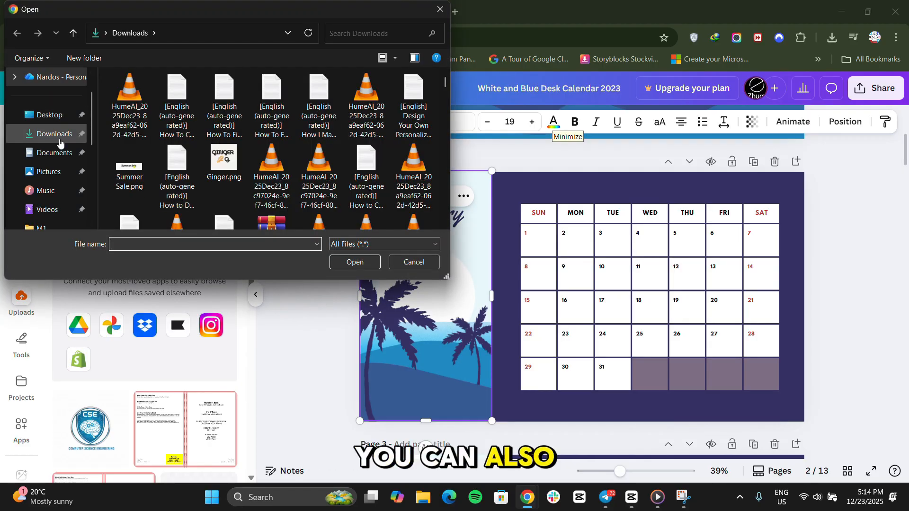
left_click(382, 246)
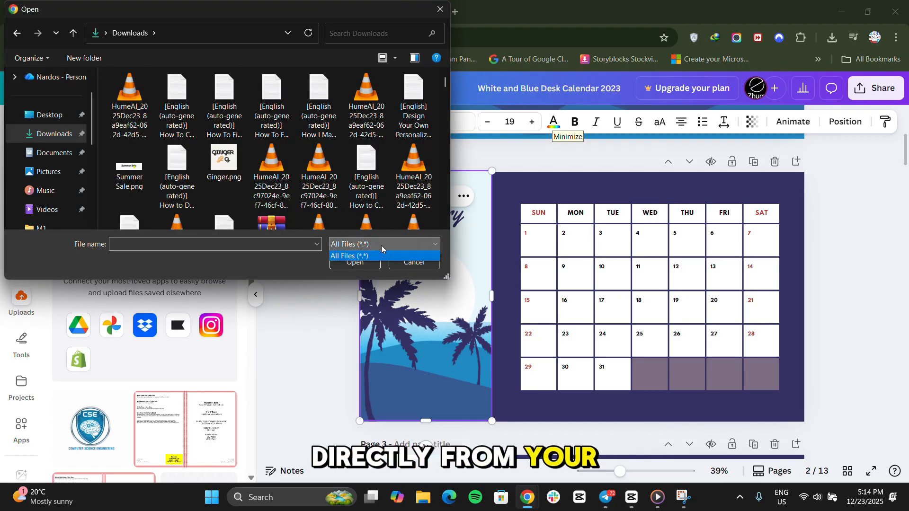
scroll(303, 185, "down", 5)
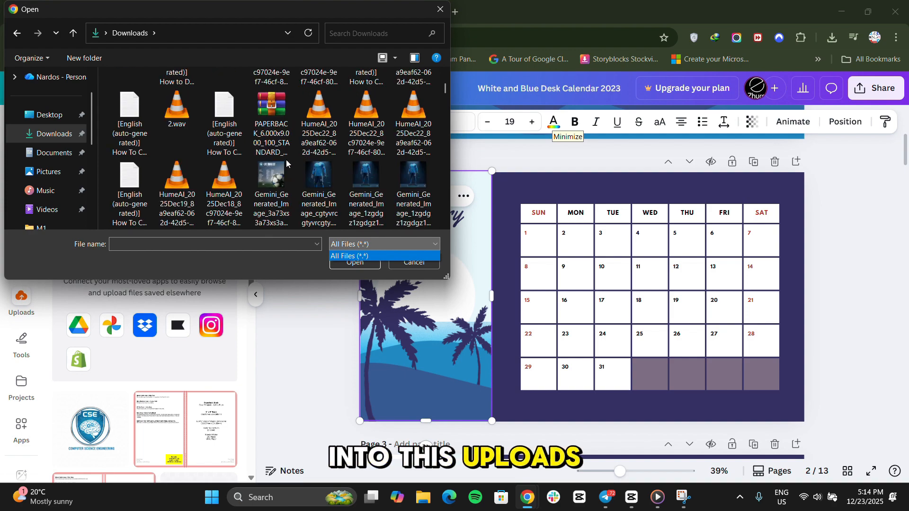
scroll(287, 163, "down", 3)
scroll(287, 163, "down", 3)
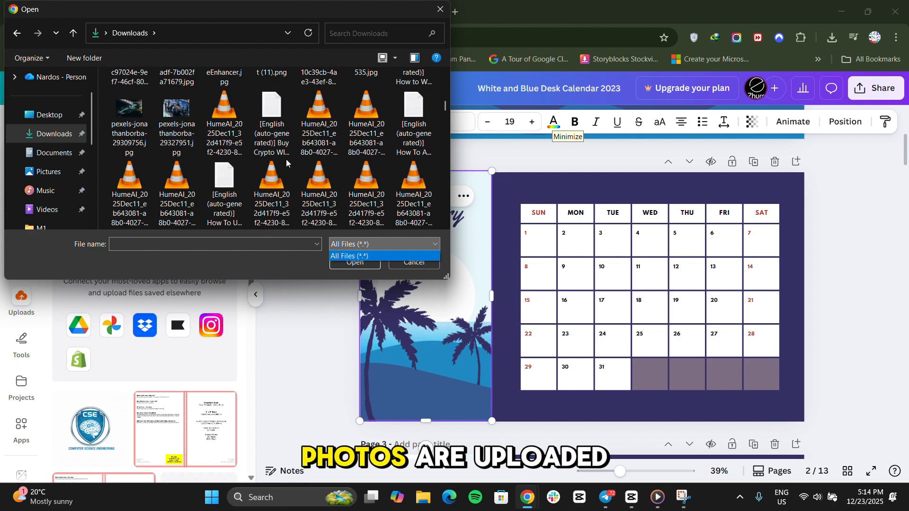
left_click(129, 105)
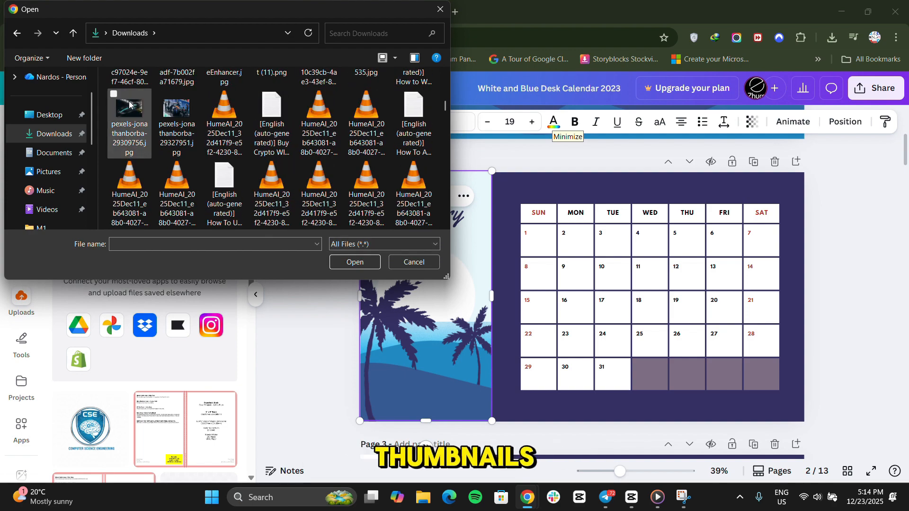
left_click(354, 262)
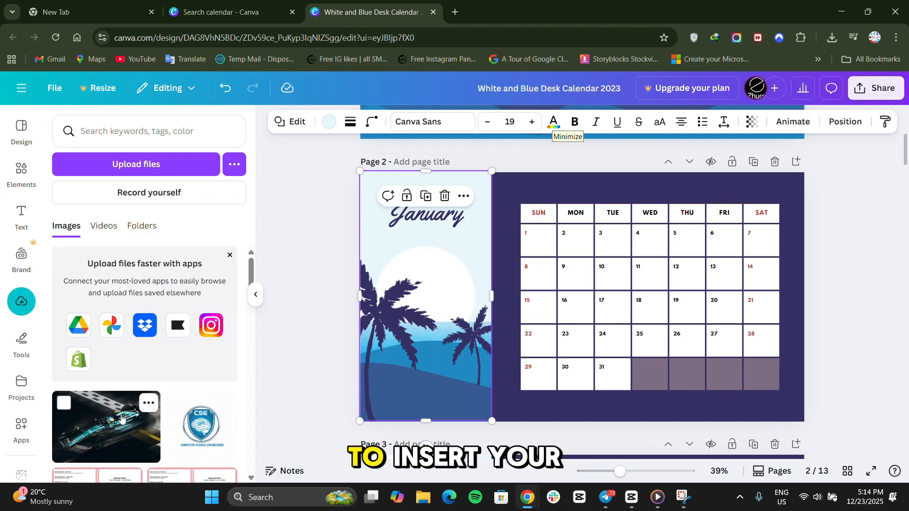
Place the uploaded race car photo on page 2, rotate it to vertical, and fit it over the illustration beside the January calendar grid.
left_click_drag(121, 418, 405, 282)
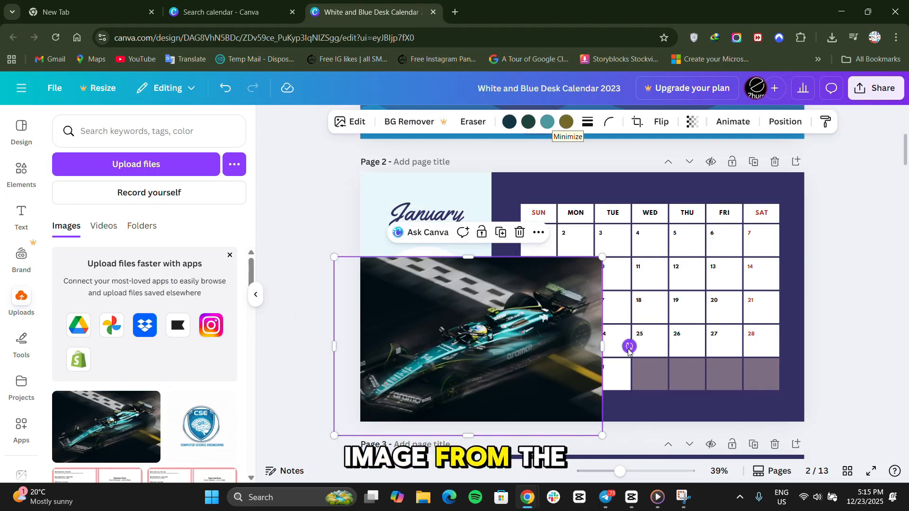
left_click_drag(618, 330, 471, 195)
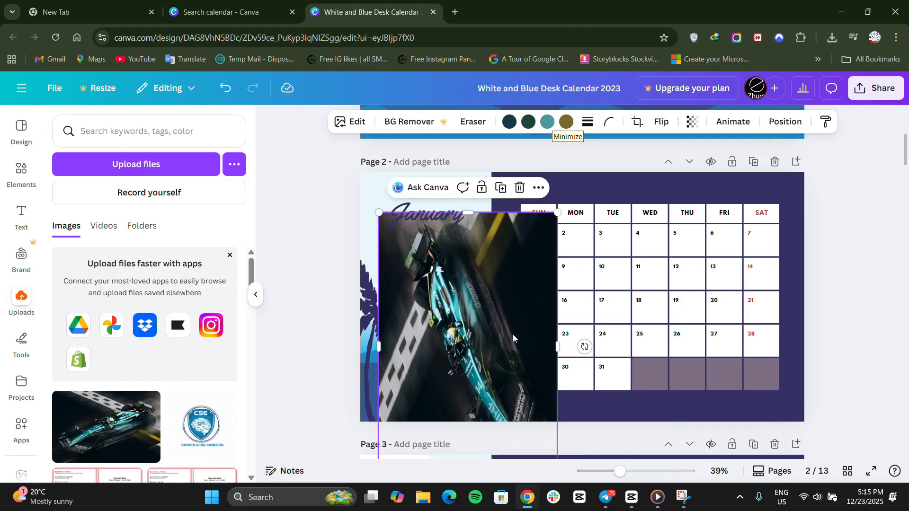
left_click_drag(515, 338, 487, 299)
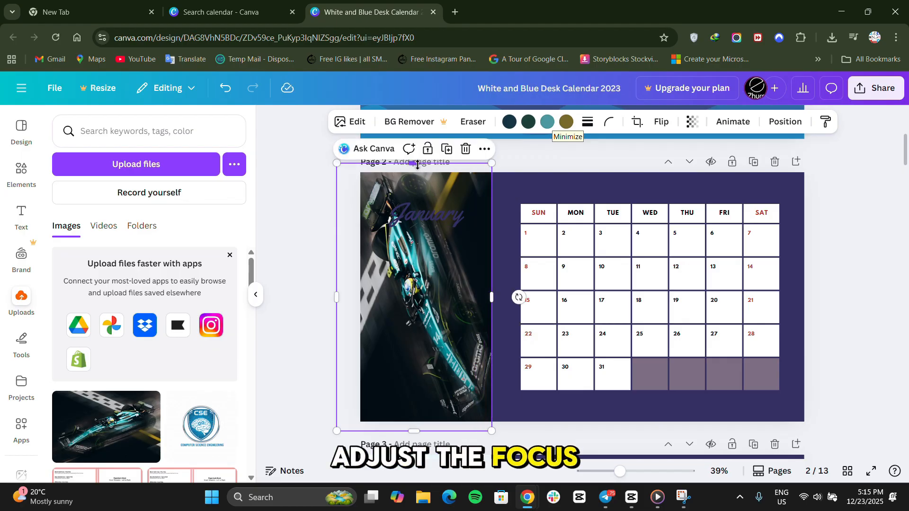
left_click_drag(417, 165, 417, 175)
Set the January title's text color to white #ffffff and reposition it at the upper right of the race car photo.
left_click(431, 215)
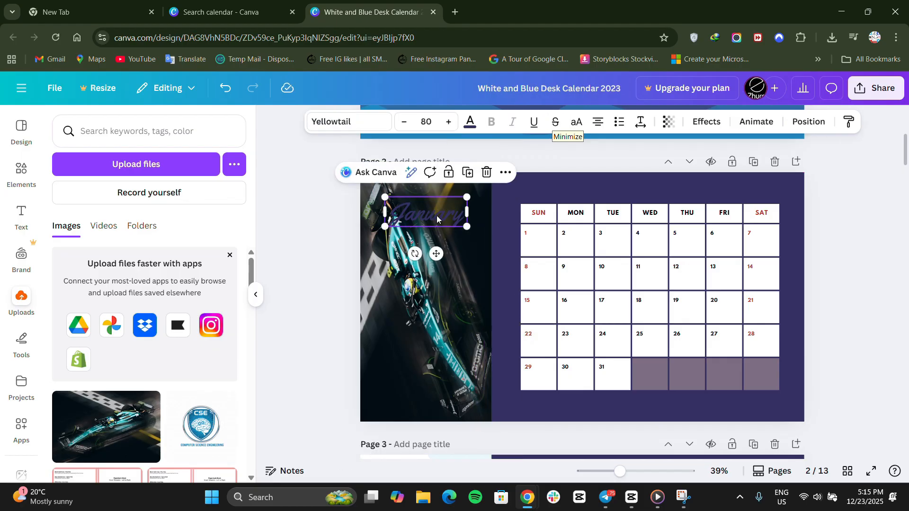
left_click(470, 124)
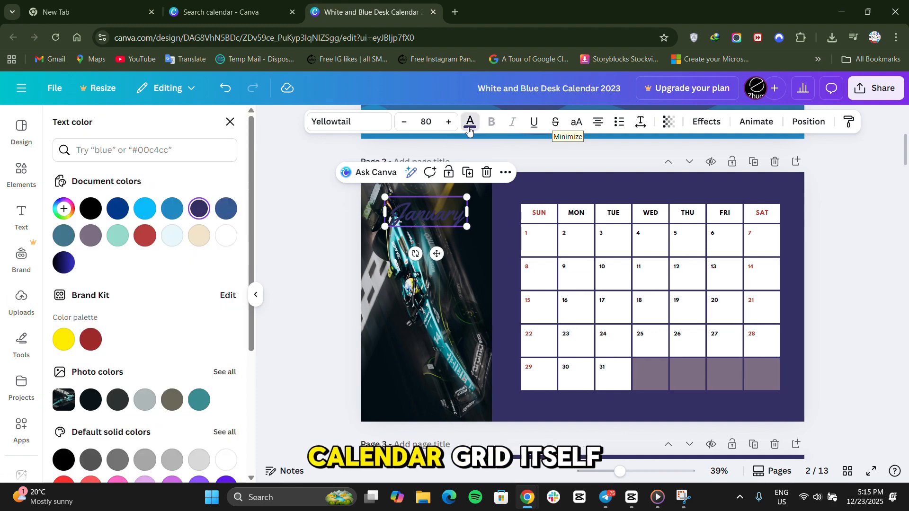
left_click(230, 238)
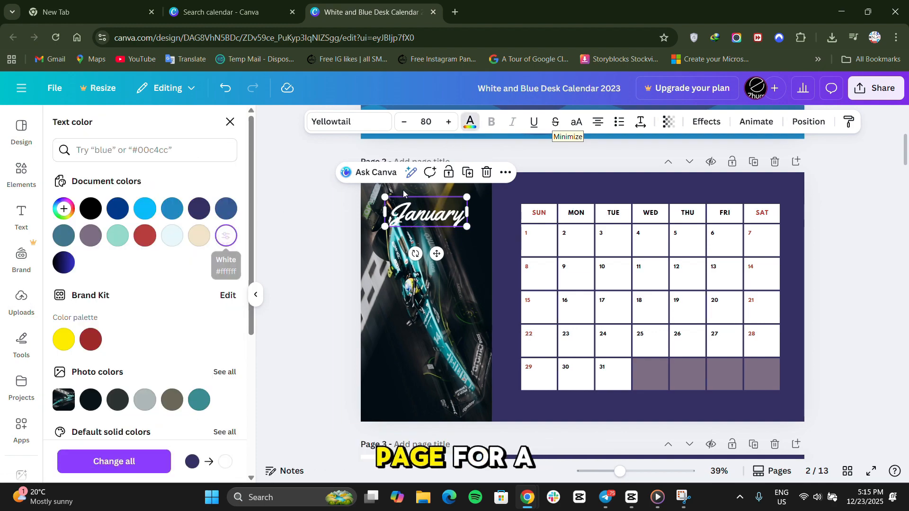
mouse_move(433, 223)
left_mouse_down()
mouse_move(400, 301)
mouse_move(416, 386)
mouse_move(438, 397)
mouse_move(463, 197)
mouse_move(445, 233)
left_mouse_up()
left_click(544, 218)
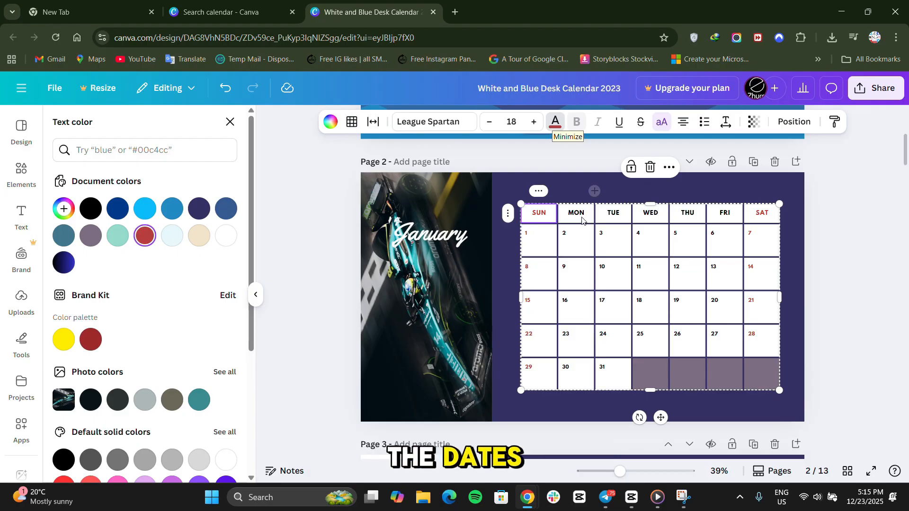
left_click(578, 247)
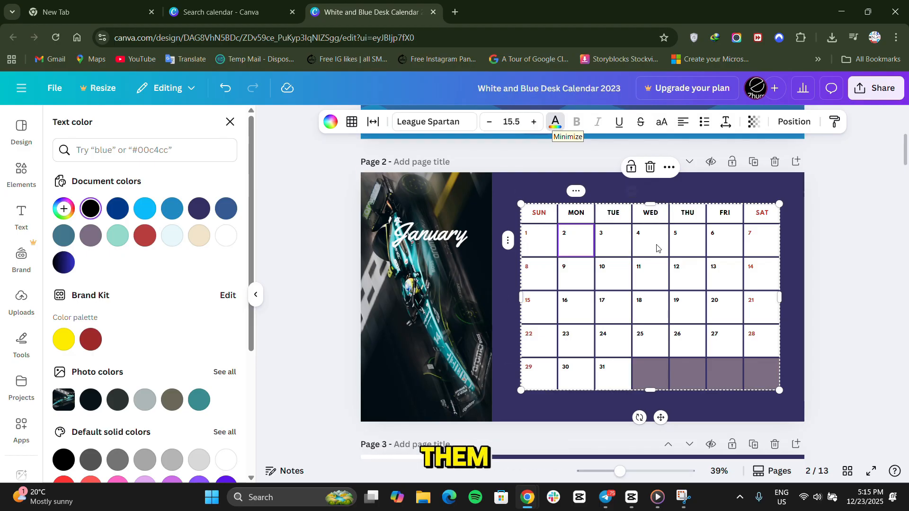
left_click(439, 225)
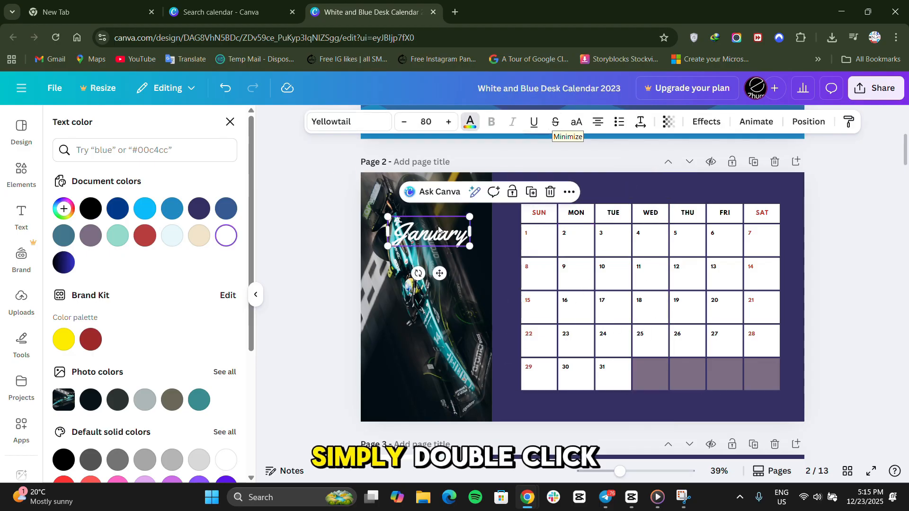
left_click_drag(440, 225, 453, 196)
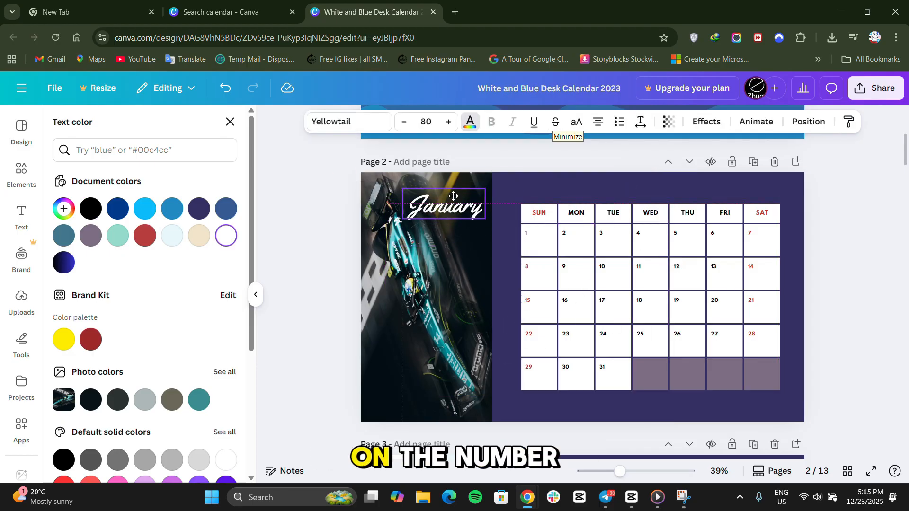
Replace the date in the first-week Monday cell of the January grid with 4.
double_click(572, 239)
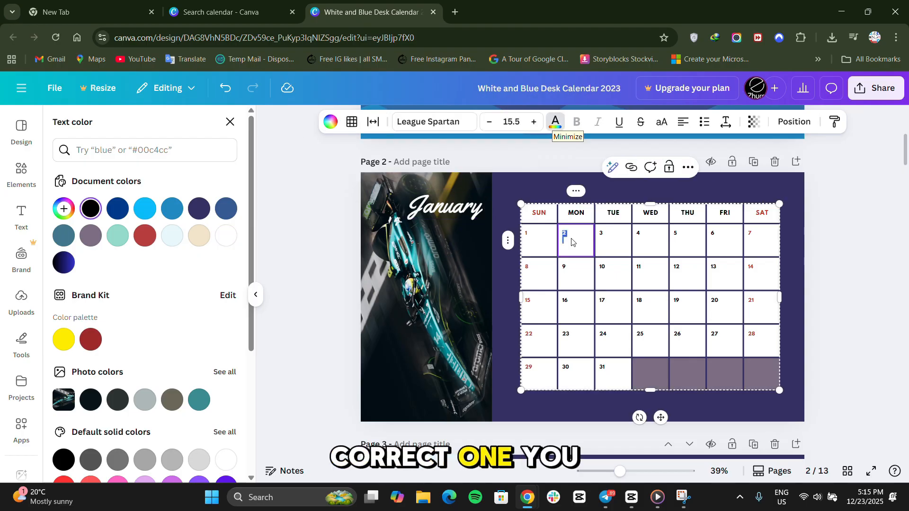
type("4")
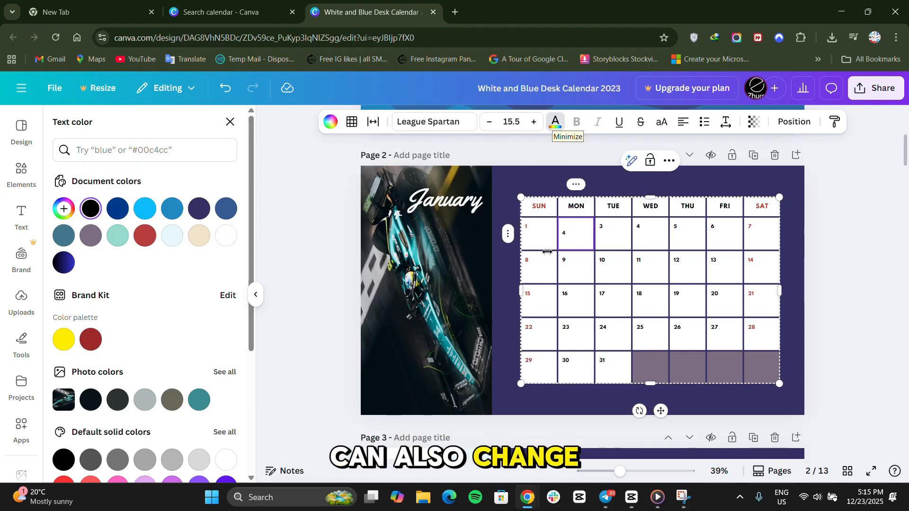
left_click(331, 327)
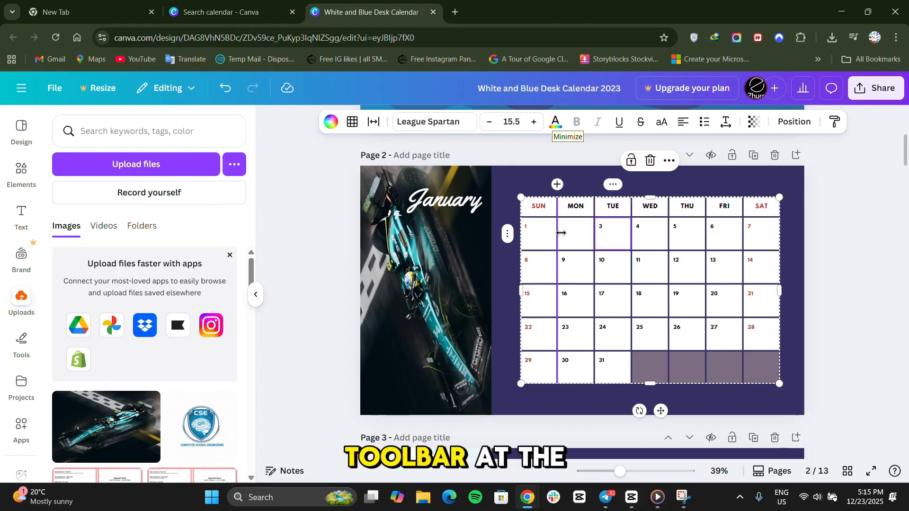
double_click(576, 233)
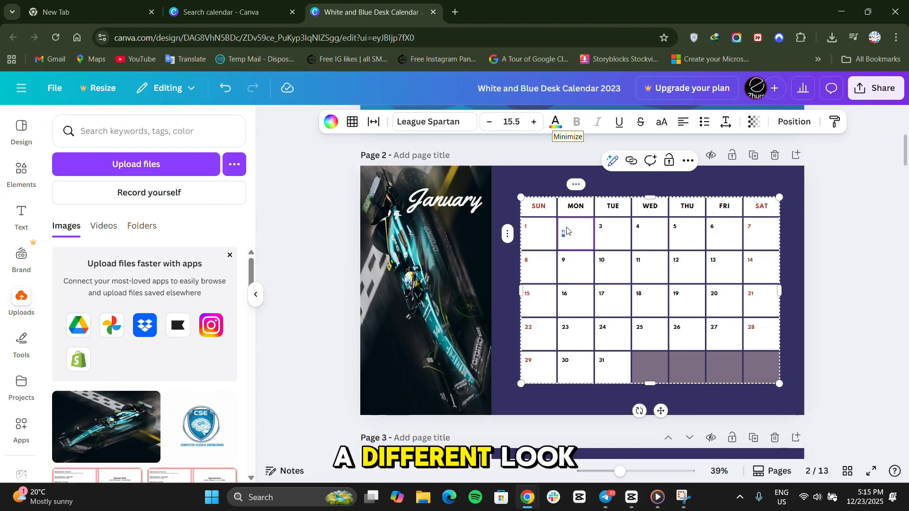
double_click(567, 237)
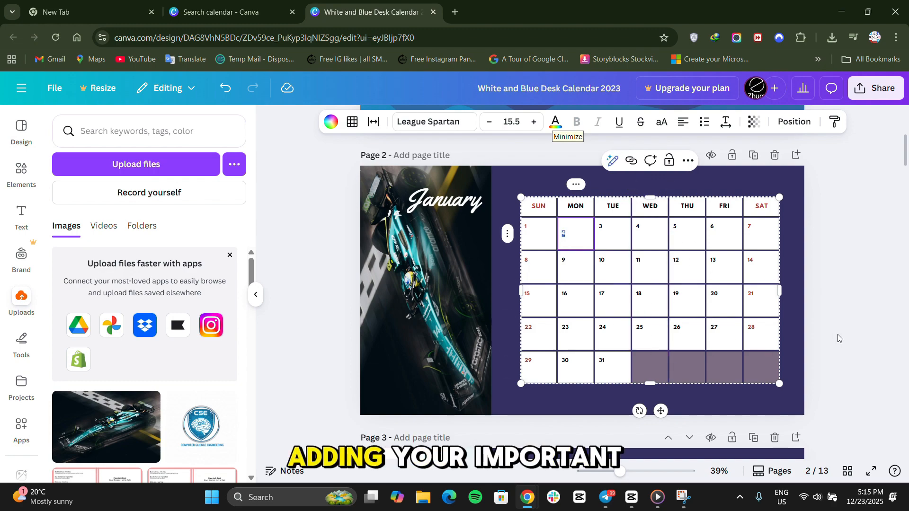
left_click(828, 350)
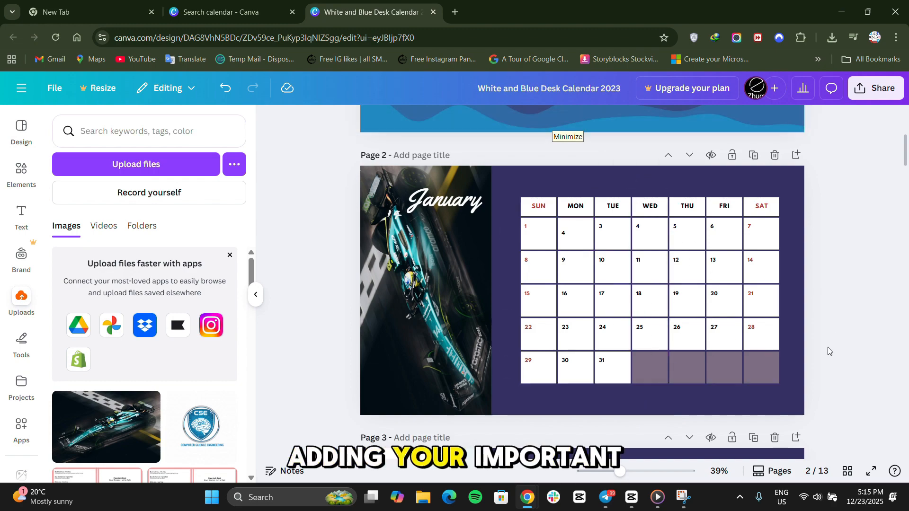
left_click(649, 331)
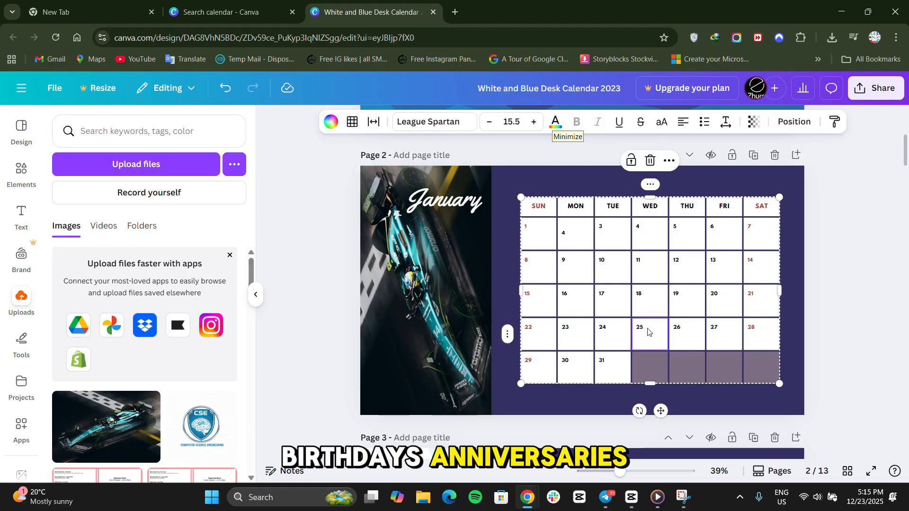
scroll(657, 297, "down", 6)
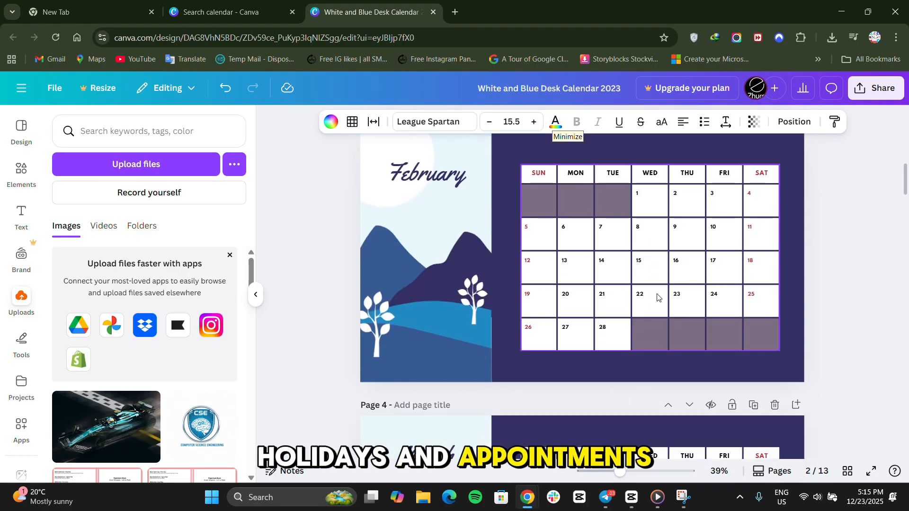
scroll(657, 294, "up", 7)
scroll(657, 293, "down", 1)
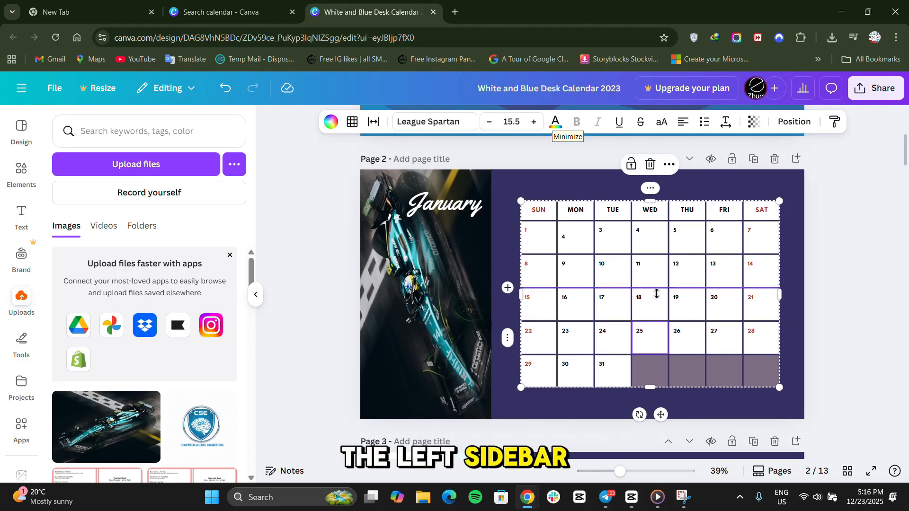
Add a body text box reading Birthday to page 2 and color its text with the document's red.
left_click(20, 214)
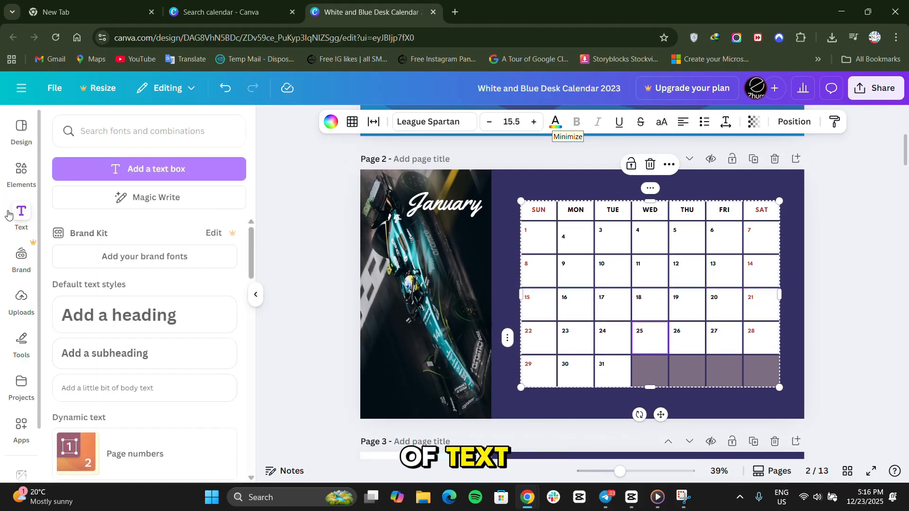
left_click(163, 386)
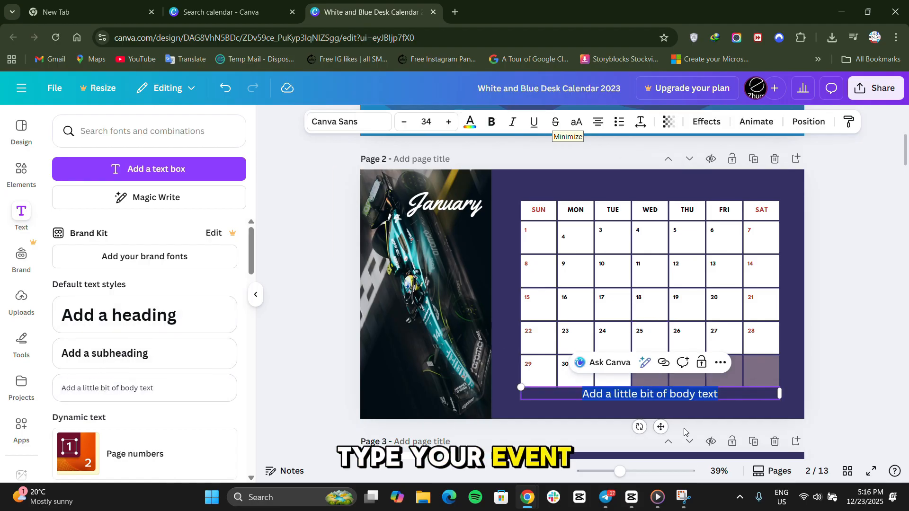
type("Birthday")
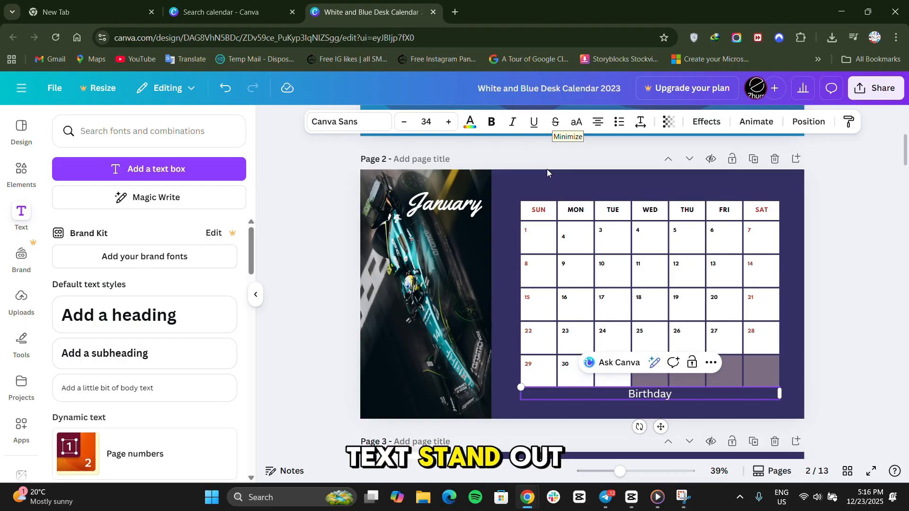
key("ctrl+a")
left_click(478, 126)
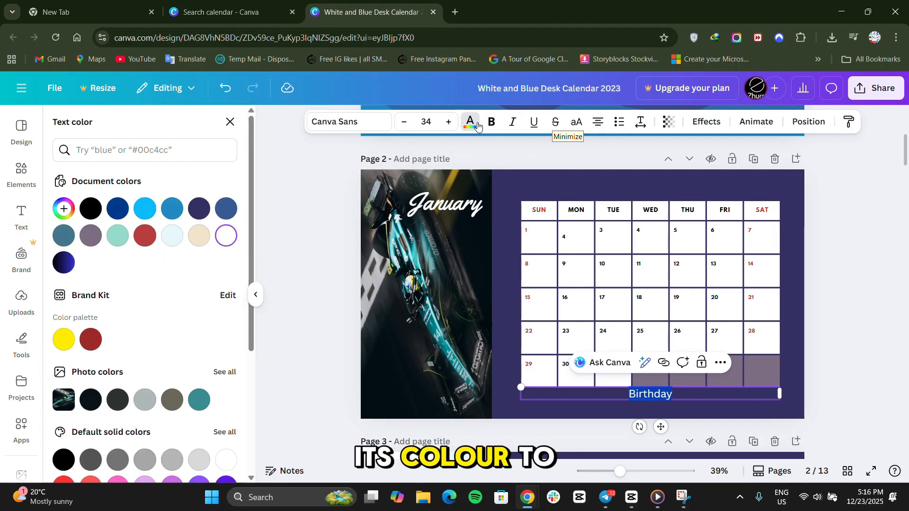
left_click(144, 235)
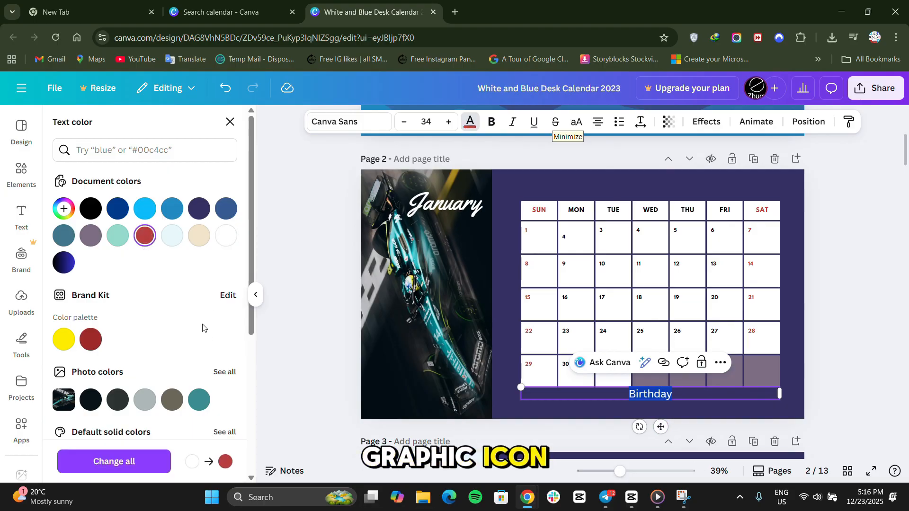
scroll(185, 336, "down", 1)
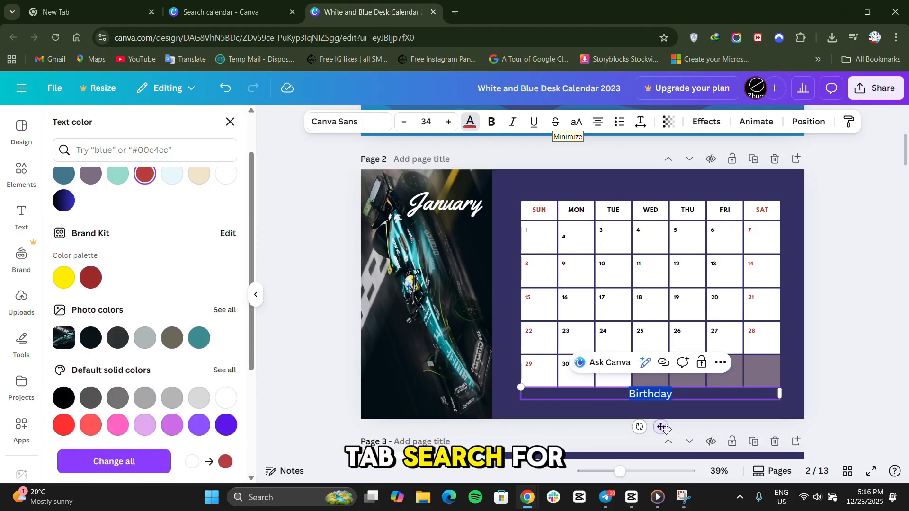
Shrink the Birthday text to about size 19.8 and position it below the number in the January 17 cell.
left_click_drag(661, 426, 627, 349)
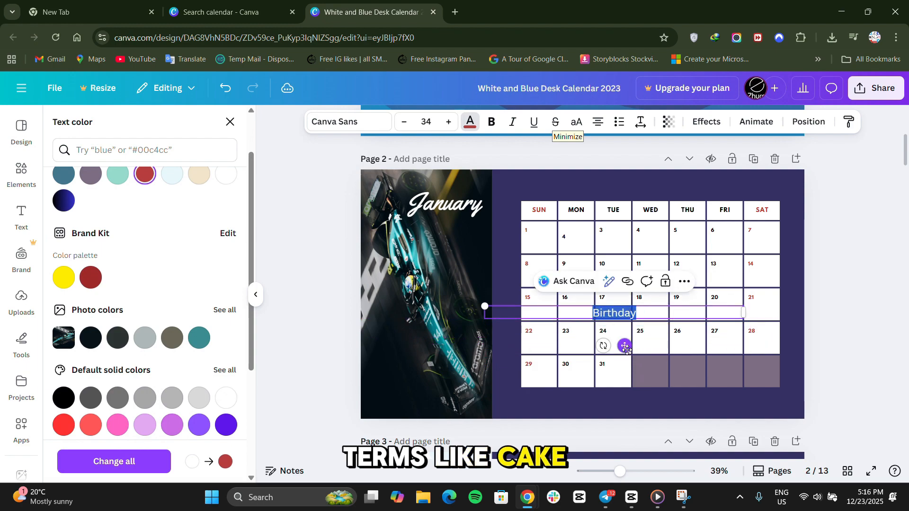
left_click_drag(479, 305, 593, 314)
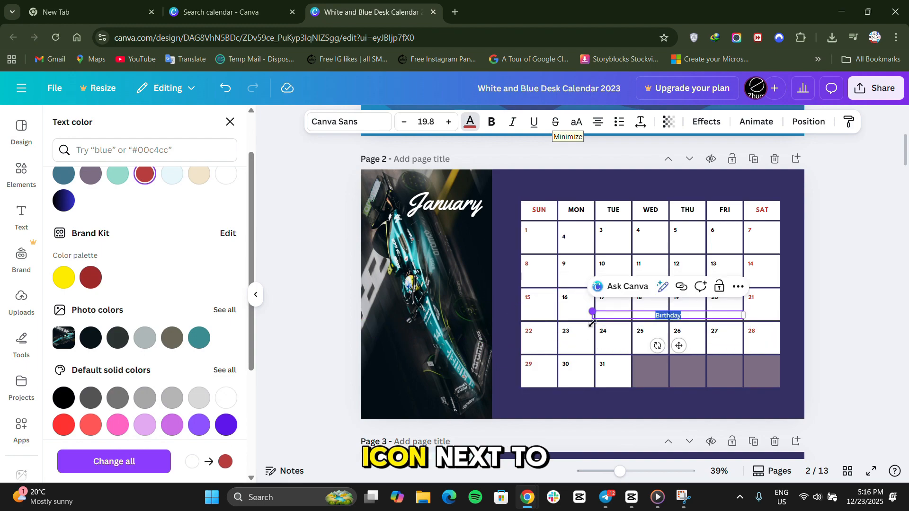
left_click_drag(677, 346, 622, 347)
left_click(307, 305)
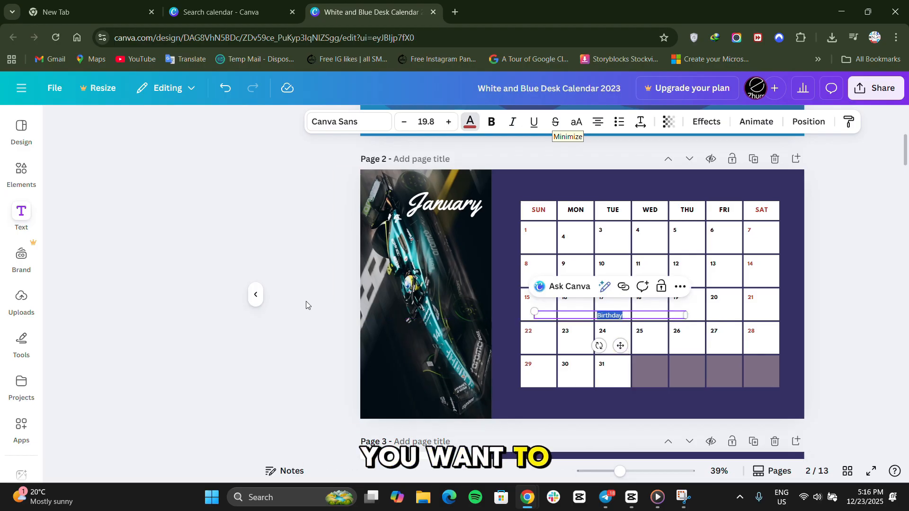
left_click(790, 402)
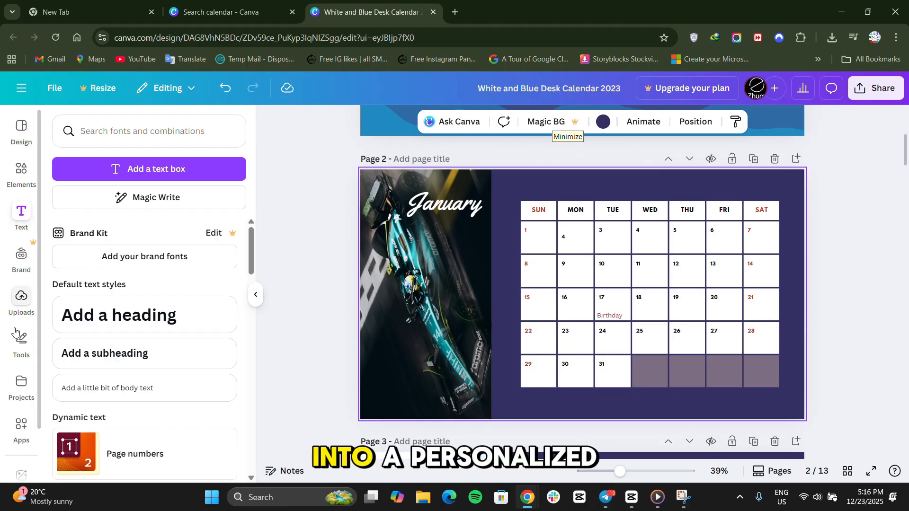
Search the elements library for cake and look through the graphics, photos and 3D results.
left_click(19, 175)
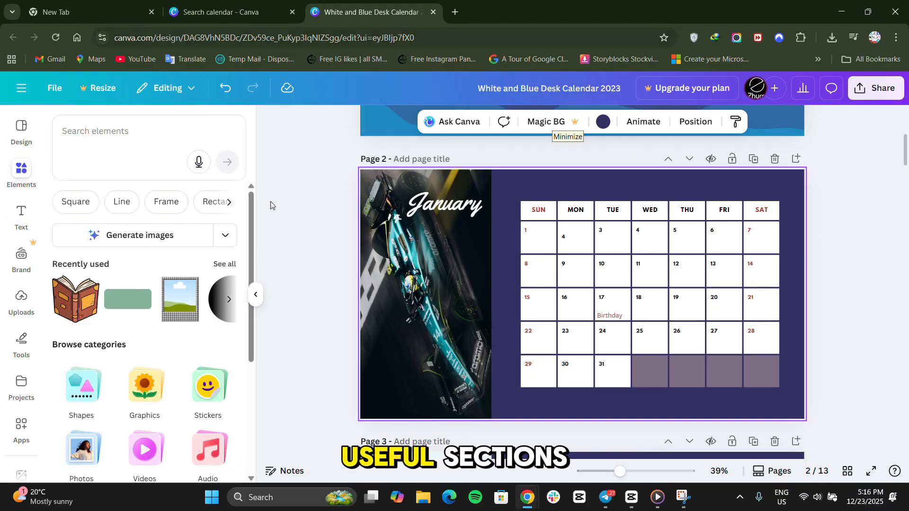
type("cake")
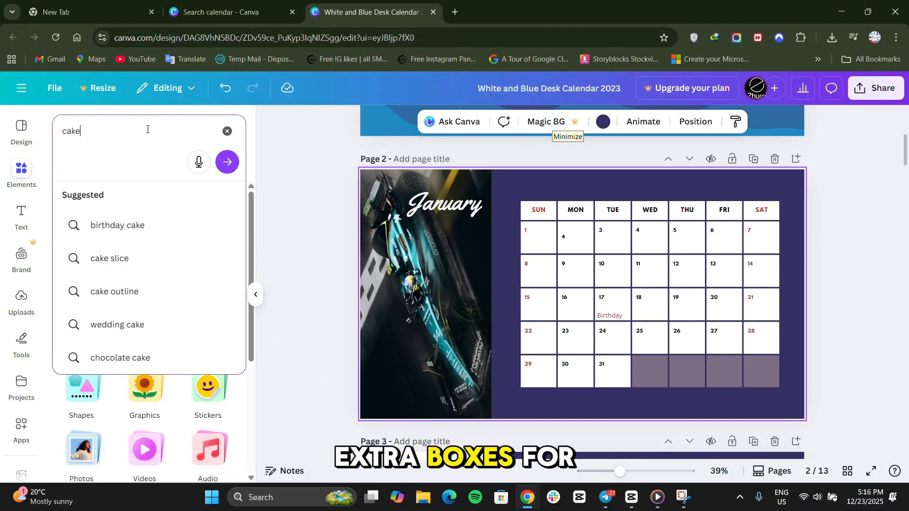
key("Return")
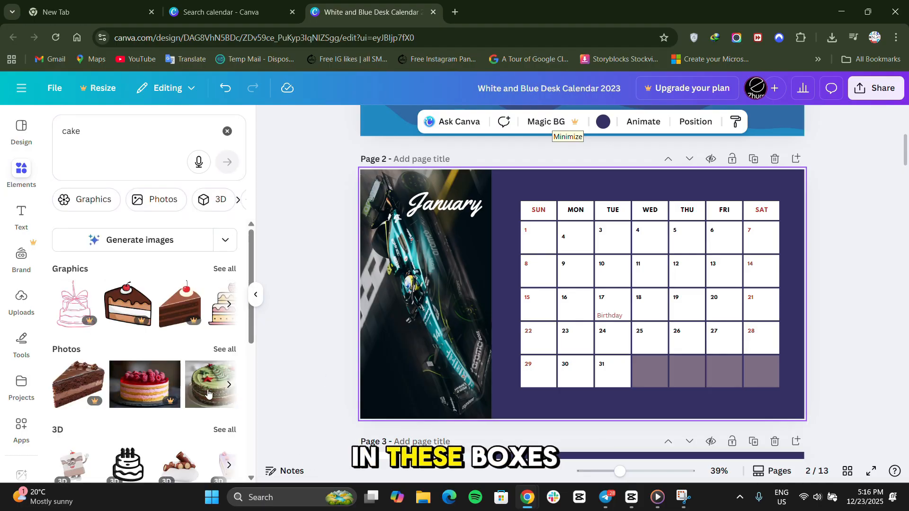
scroll(189, 374, "down", 3)
scroll(208, 388, "down", 3)
scroll(232, 340, "up", 6)
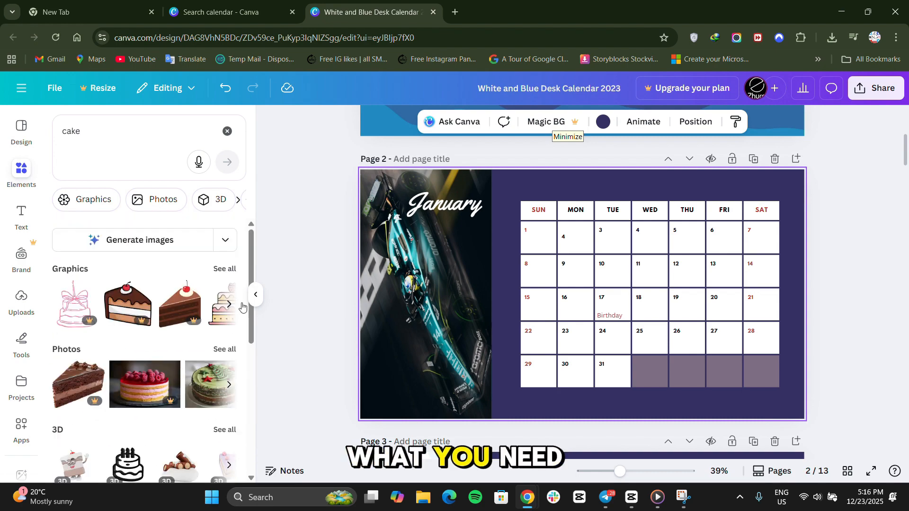
left_click(254, 296)
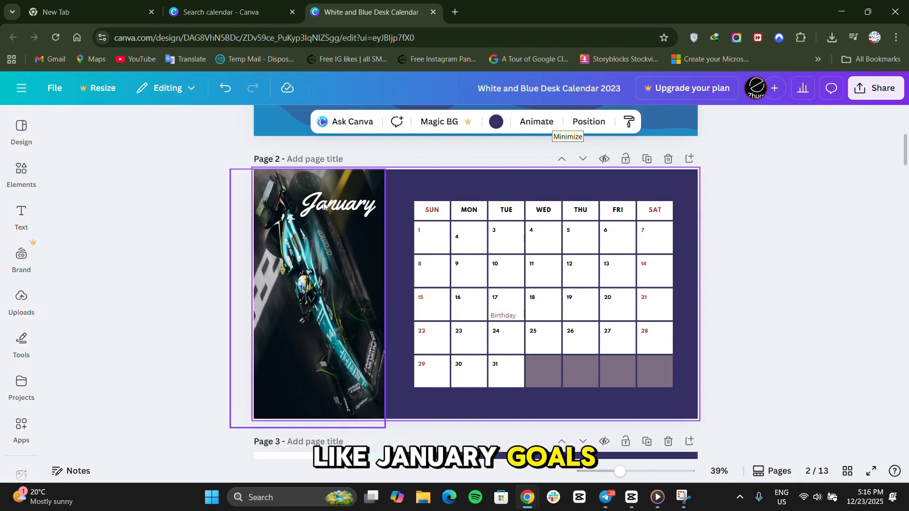
left_click(21, 218)
left_click(22, 172)
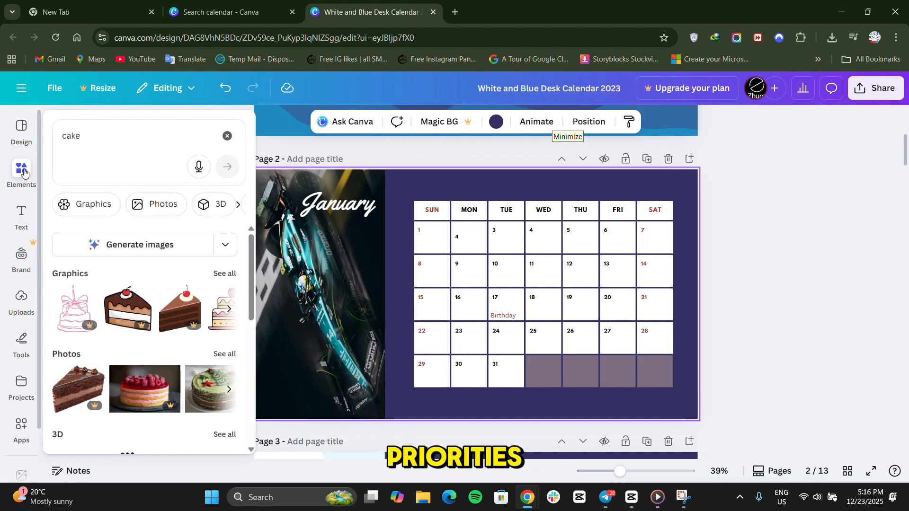
left_click(228, 309)
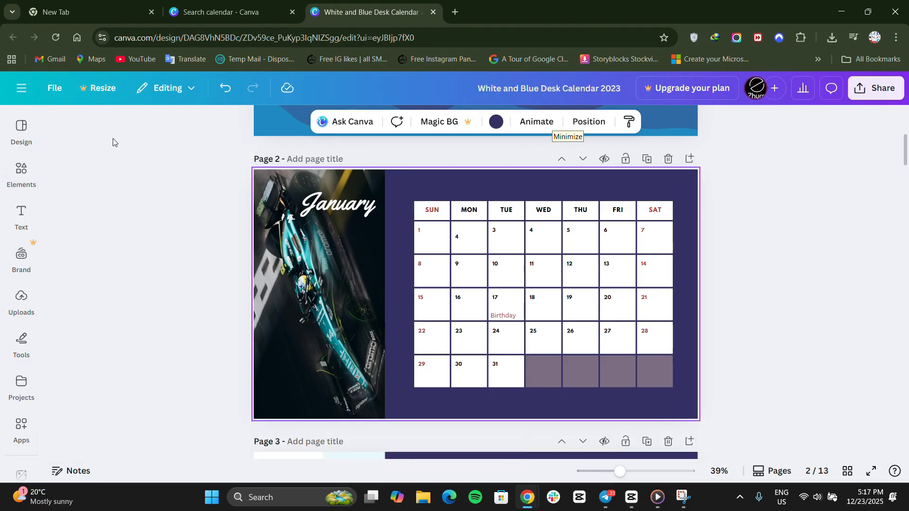
left_click(21, 171)
left_click(22, 218)
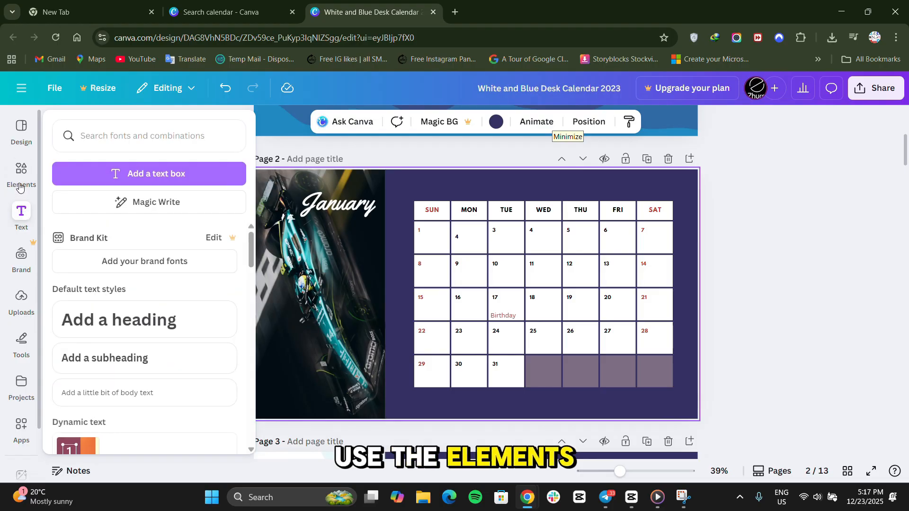
Search the elements library for Rectangle box and add the green rounded rectangle graphic to page 2.
left_click(19, 168)
left_click(118, 129)
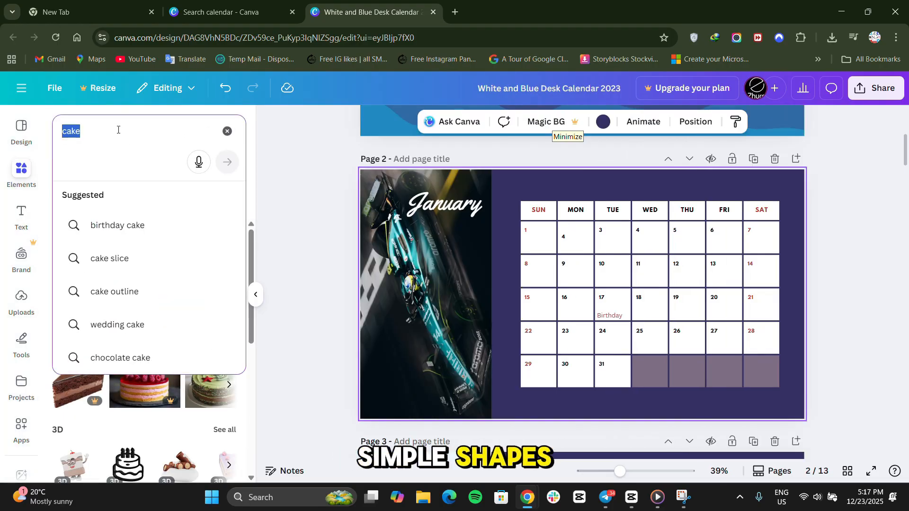
type("Recta")
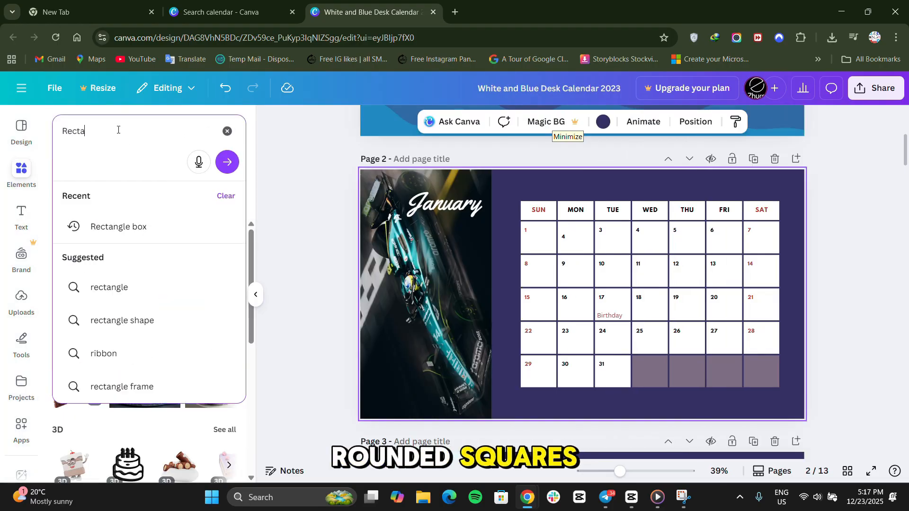
left_click(171, 228)
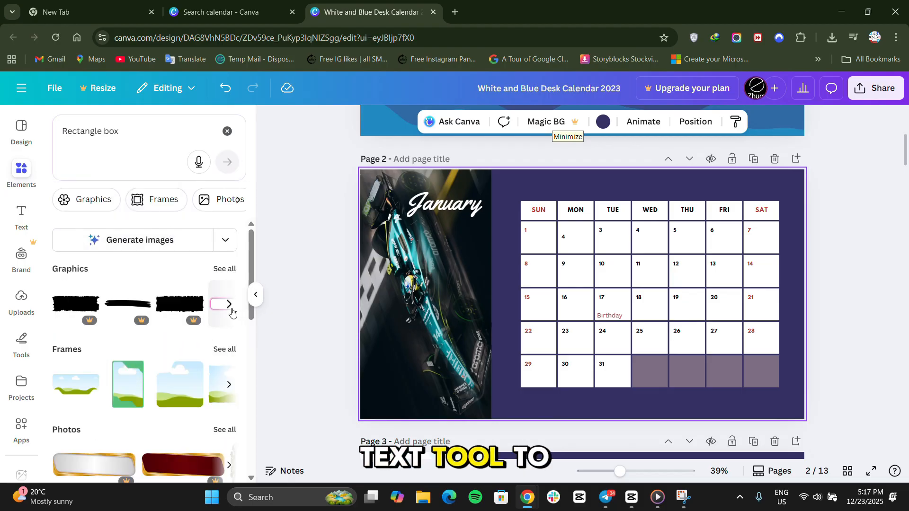
left_click(229, 305)
left_click(127, 305)
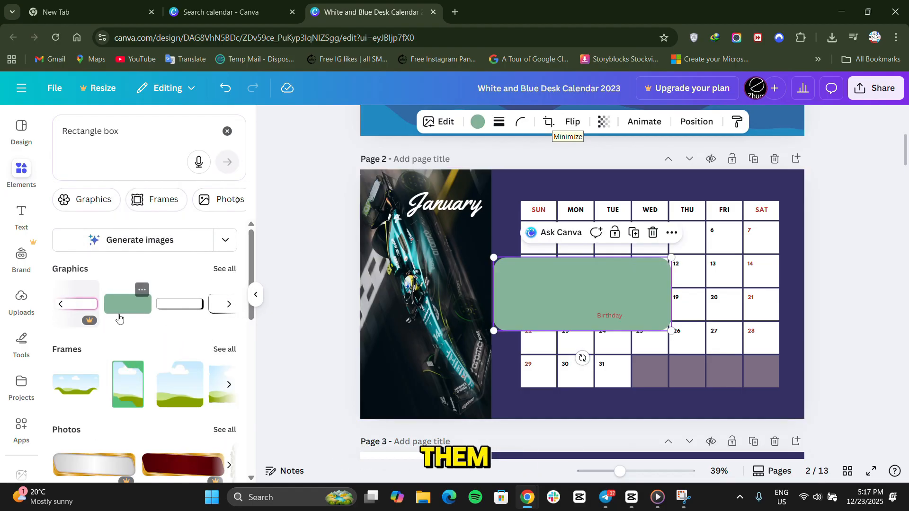
Shrink the green rounded rectangle and position it over the lower part of the January photo.
left_click_drag(623, 285, 479, 354)
left_click_drag(529, 332, 462, 360)
left_click_drag(474, 368, 462, 374)
left_click(335, 341)
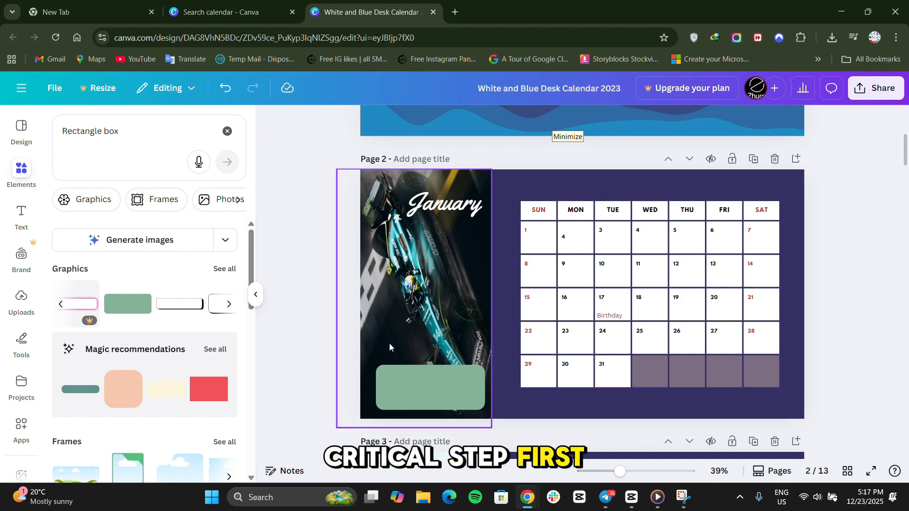
Review the calendar pages from the cover through December, using the page thumbnails for the later months.
scroll(674, 175, "up", 5)
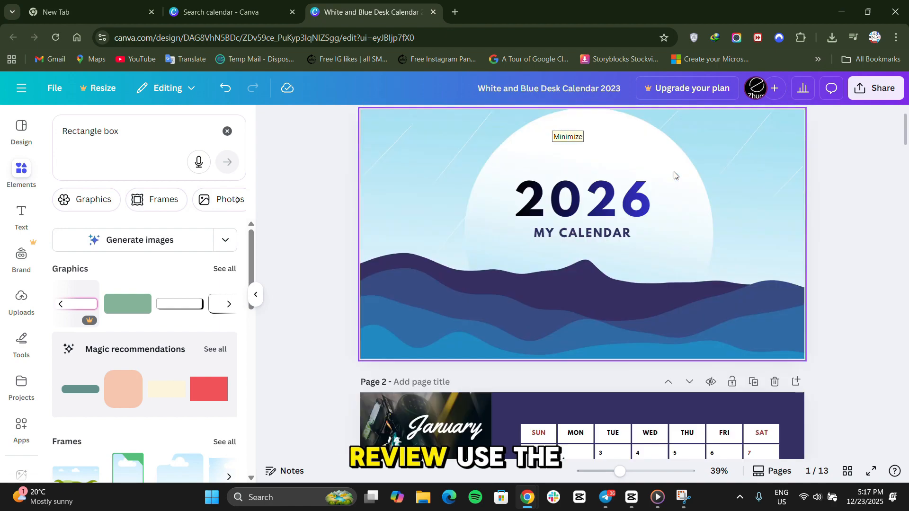
scroll(675, 176, "down", 20)
scroll(675, 175, "down", 20)
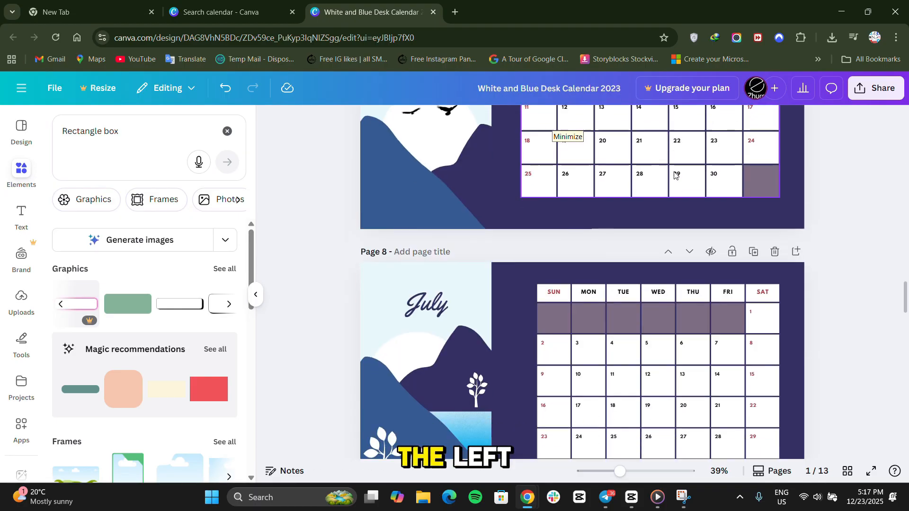
left_click(768, 471)
scroll(776, 421, "down", 5)
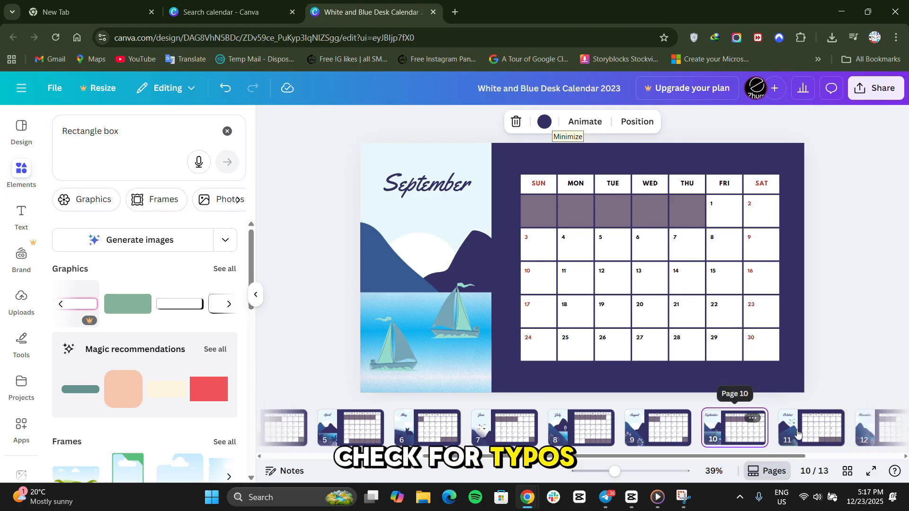
left_click(795, 434)
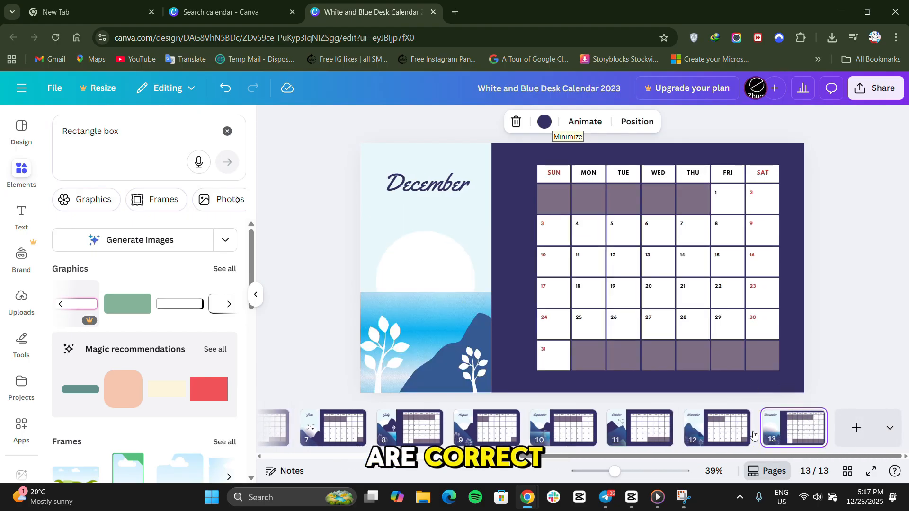
Page backward through the monthly pages from December to March to check their titles and dates.
key("Left")
key("Left")
key("Left")
key("Left")
key("Left")
key("Left")
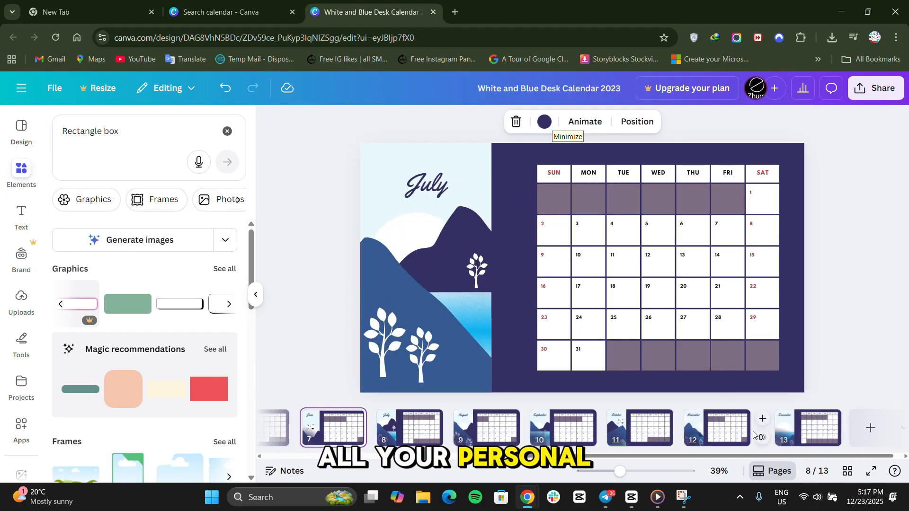
key("Left")
key("Left")
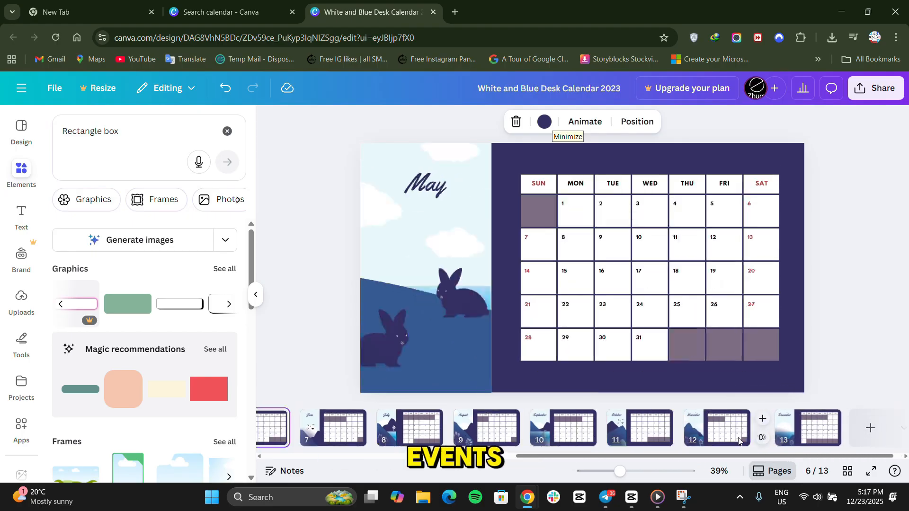
left_click(255, 295)
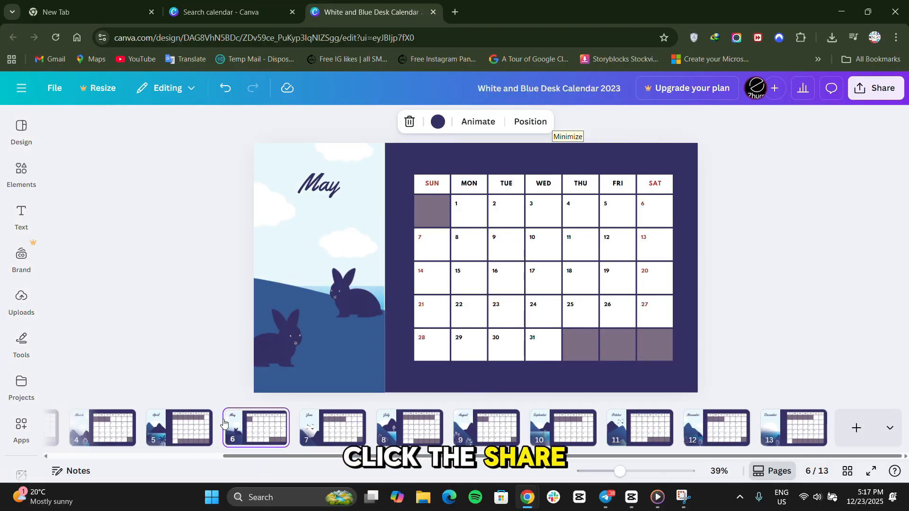
left_click(191, 440)
key("Left")
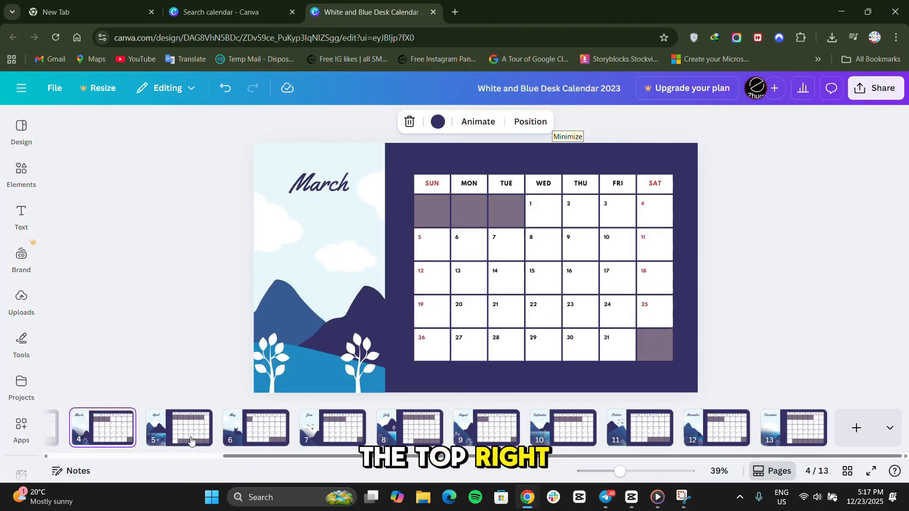
Set up the design's download as PDF Print with all pages (1–13) included.
left_click(883, 94)
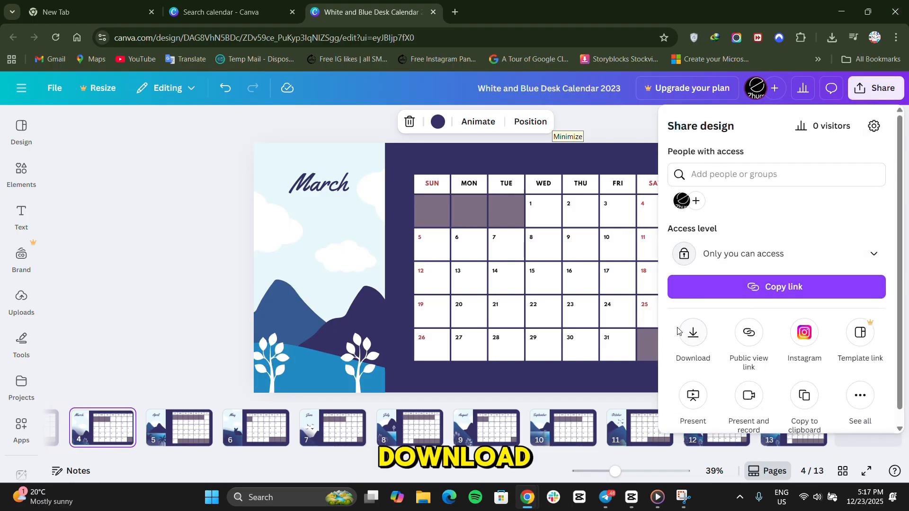
left_click(694, 334)
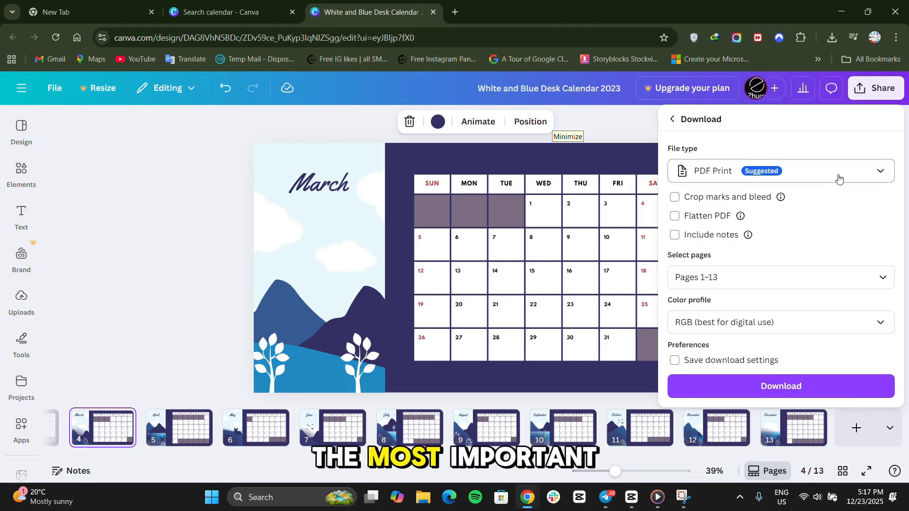
left_click(853, 180)
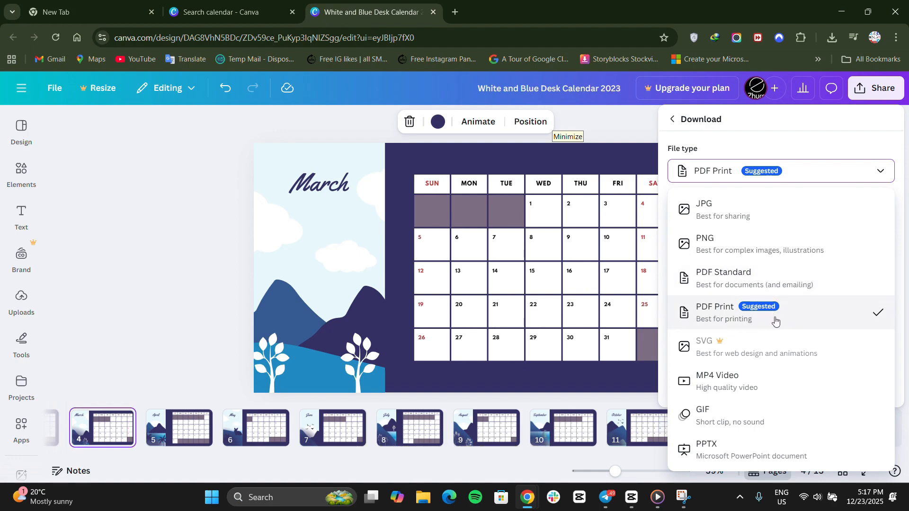
left_click(774, 320)
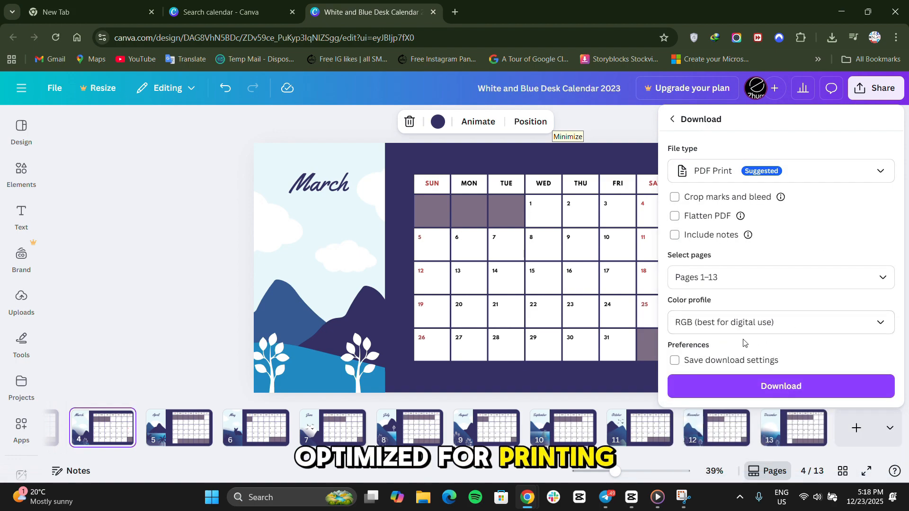
left_click(715, 278)
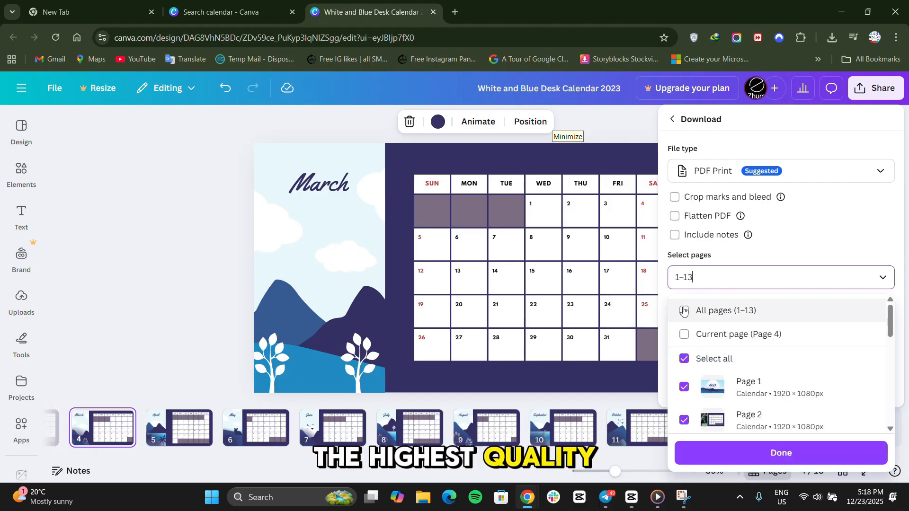
left_click(684, 310)
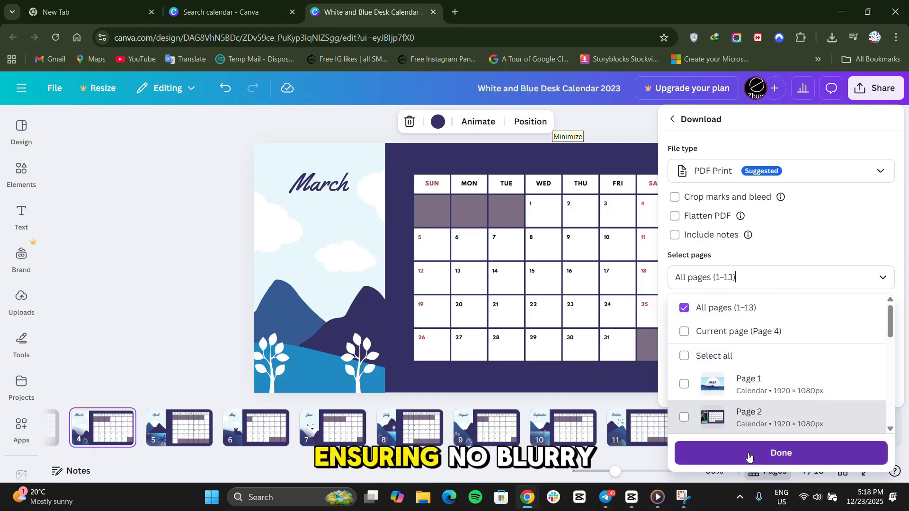
left_click(748, 455)
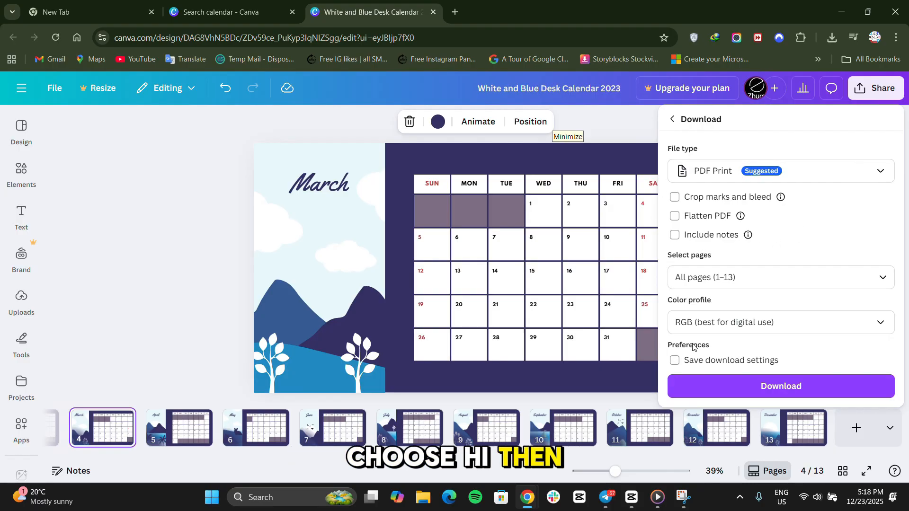
Download the calendar PDF, start its transfer in the download manager and minimize the progress window.
left_click(790, 391)
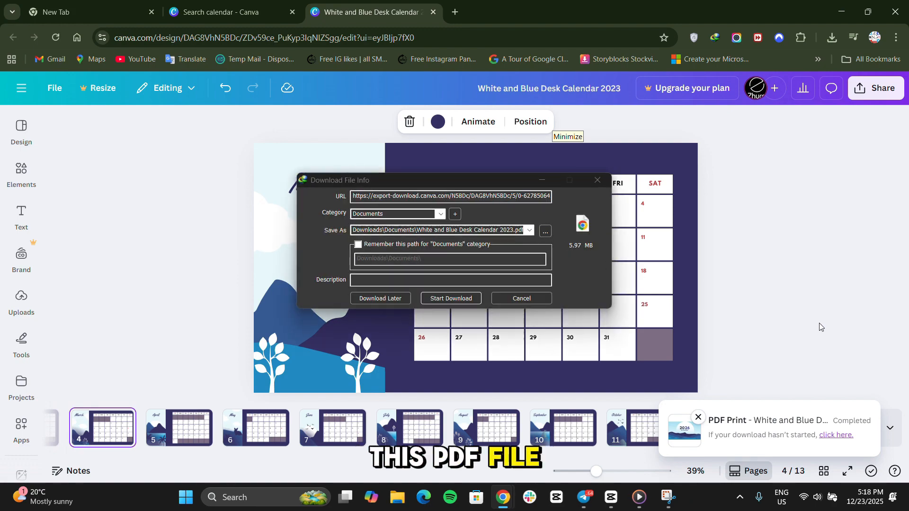
left_click(467, 299)
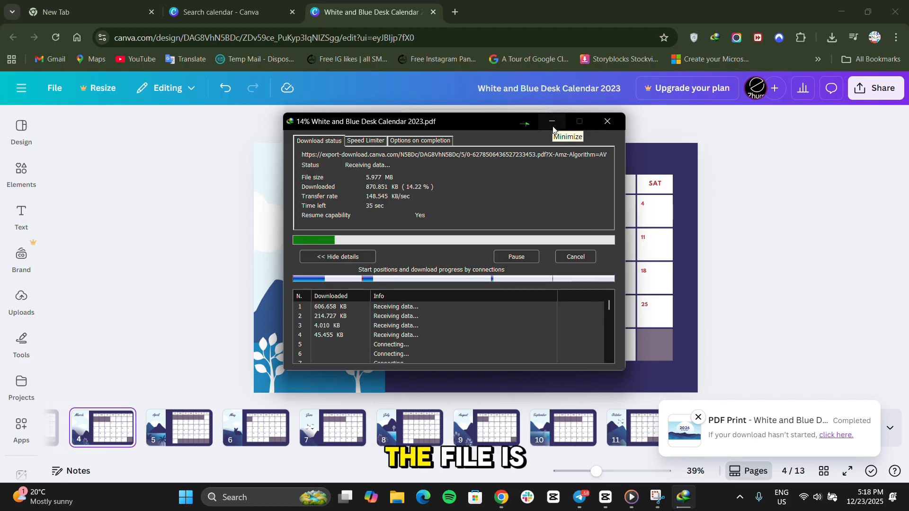
left_click(553, 124)
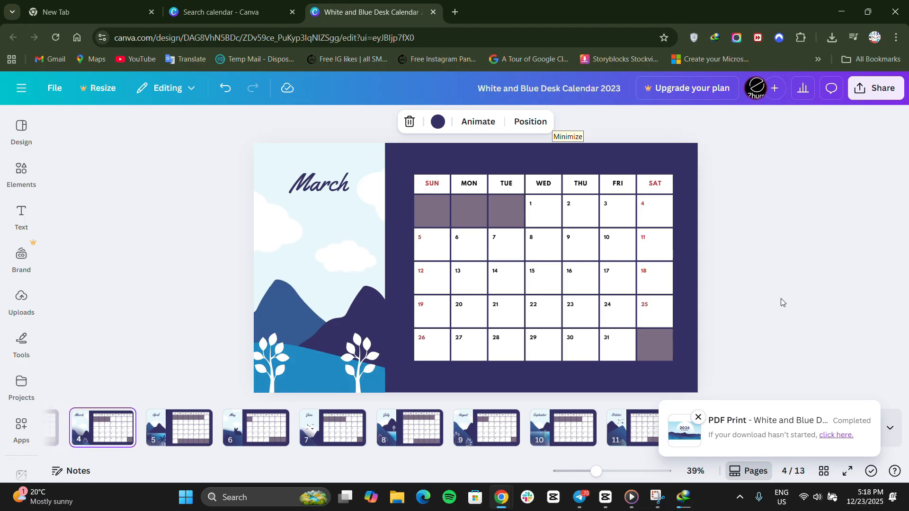
left_click(795, 325)
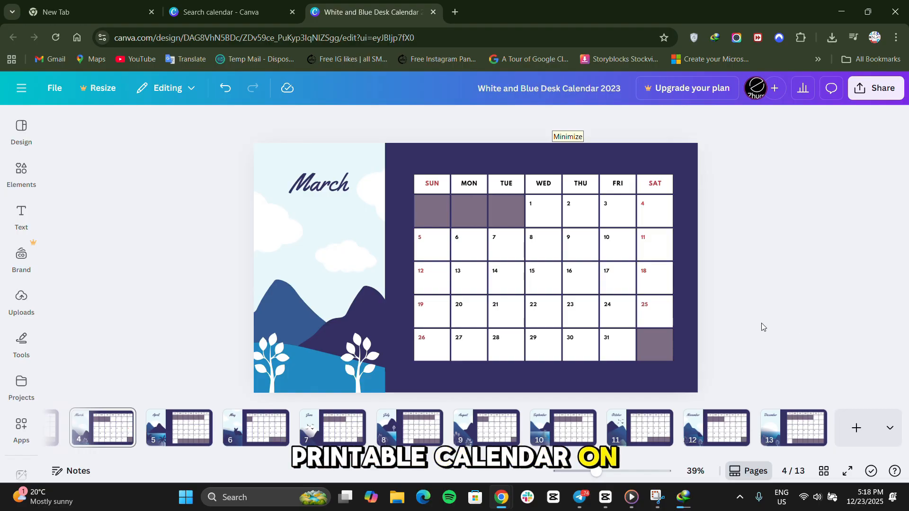
Check the calendar PDF's progress in the download manager and minimize its window again.
mouse_move(684, 497)
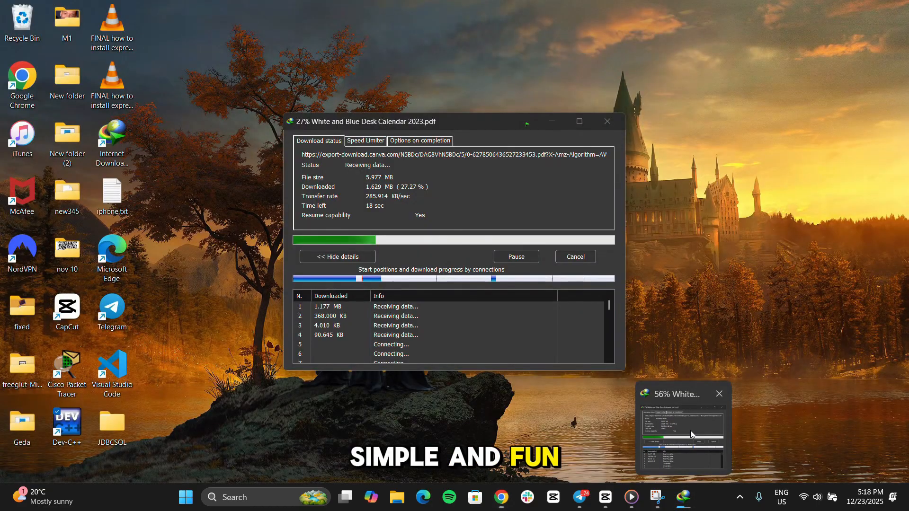
left_click(692, 434)
left_click(552, 120)
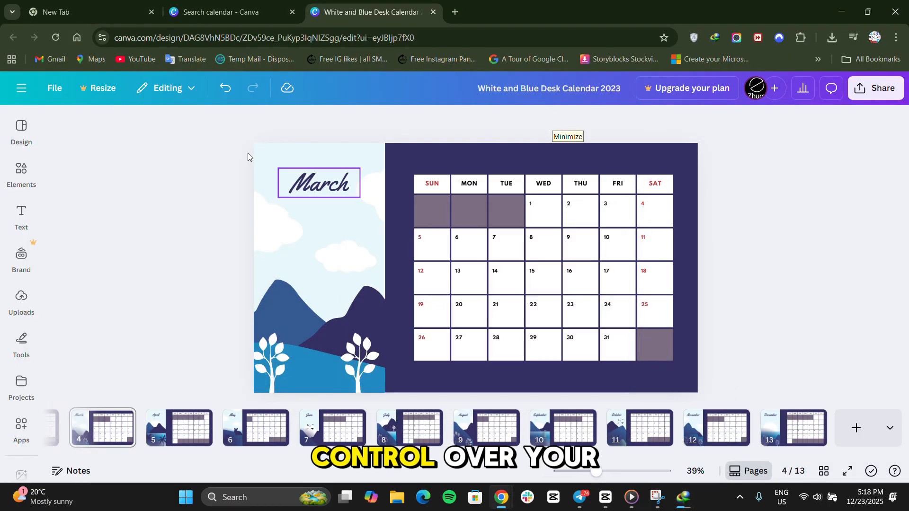
left_click(78, 15)
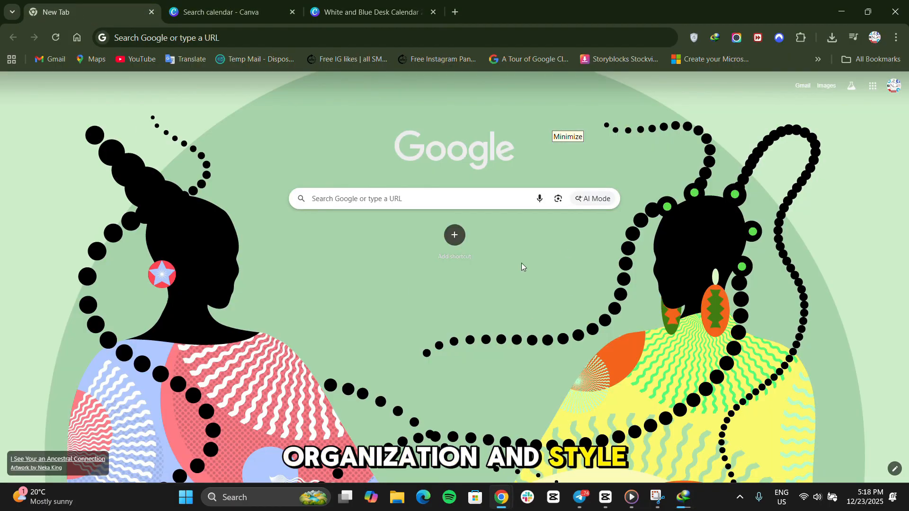